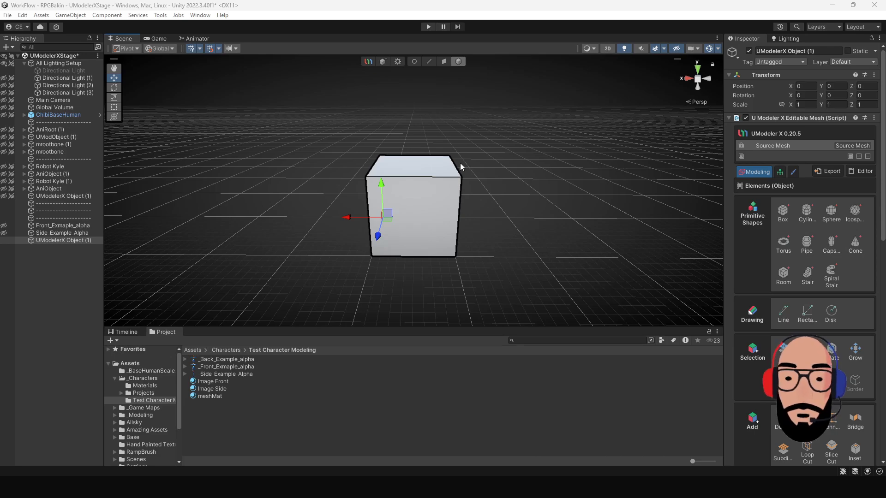
Add a Mirror modifier to the UModelerX box object.
left_click_drag(462, 167, 462, 167, "alt")
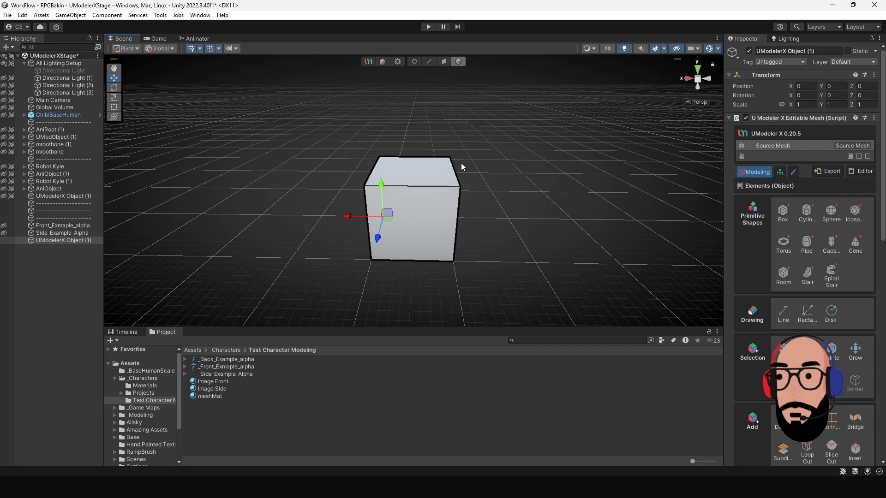
mouse_move(442, 167)
middle_mouse_down()
mouse_move(435, 171)
mouse_move(444, 167)
middle_mouse_up()
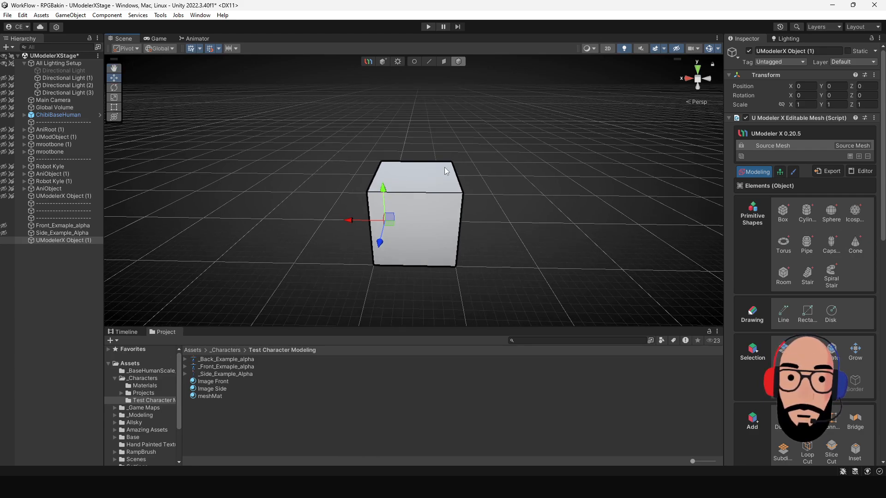
left_click(487, 183)
left_click(432, 186)
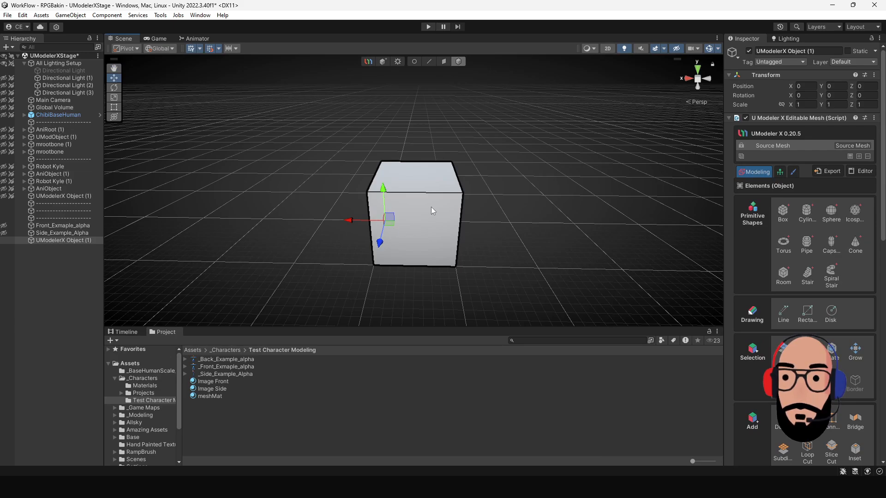
left_click(859, 156)
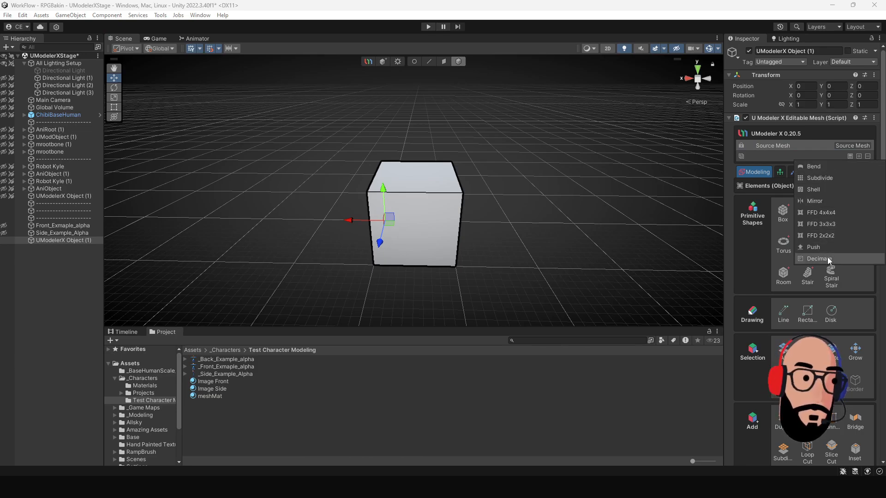
left_click(831, 201)
Move the mirror plane away from the box and set the mirror distance to 5.
middle_click_drag(517, 228, 500, 221, "alt")
left_click_drag(500, 220, 438, 202, "alt")
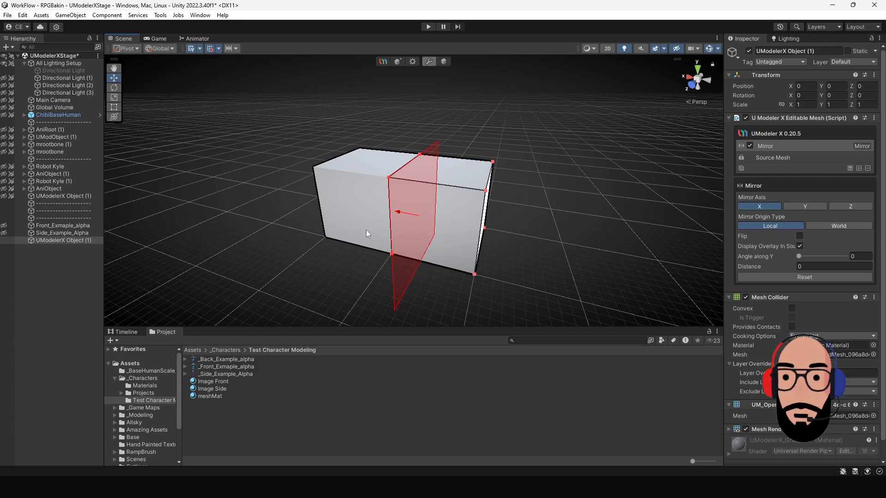
mouse_move(366, 229)
left_mouse_down("alt")
mouse_move(405, 221)
mouse_move(357, 212)
mouse_move(417, 223)
mouse_move(359, 222)
left_mouse_up("alt")
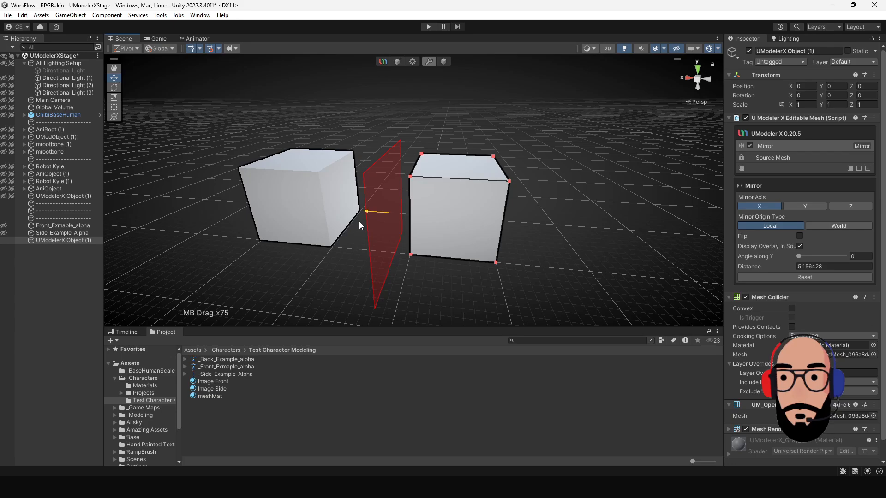
left_click(812, 266)
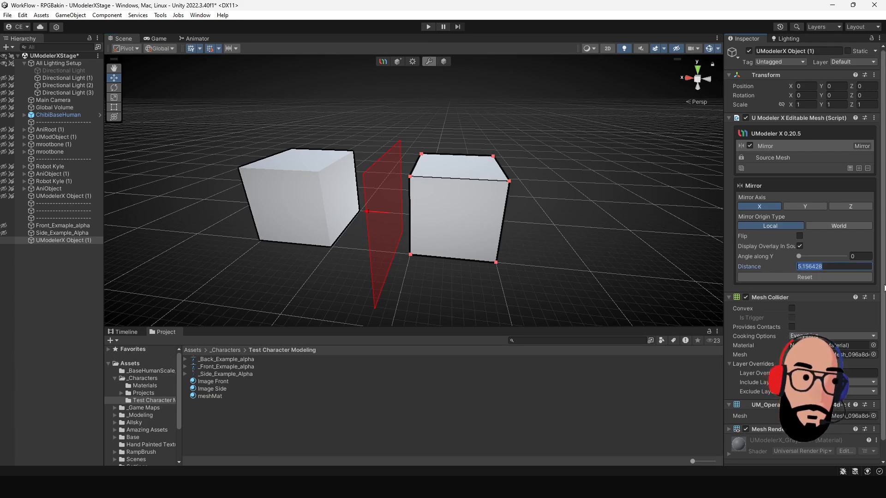
type("5")
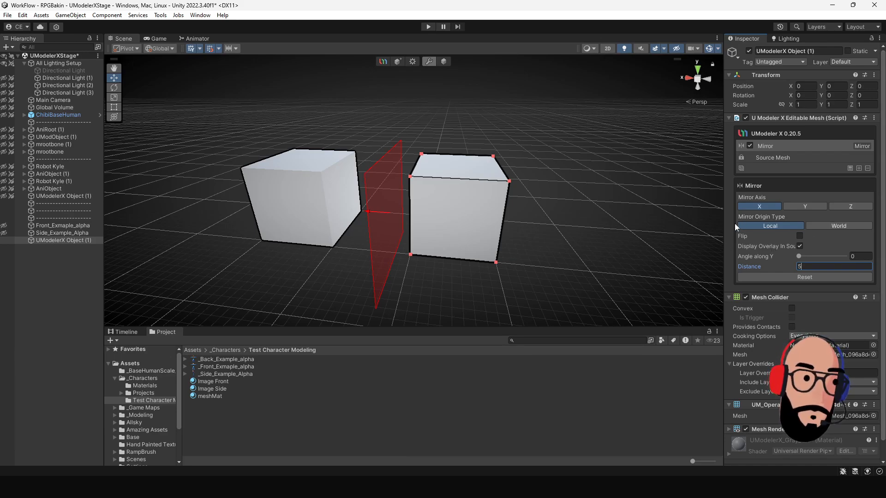
Try Flip with the mirror plane on the box's other side, and return it unflipped to a distance of about 5.11.
left_click(800, 236)
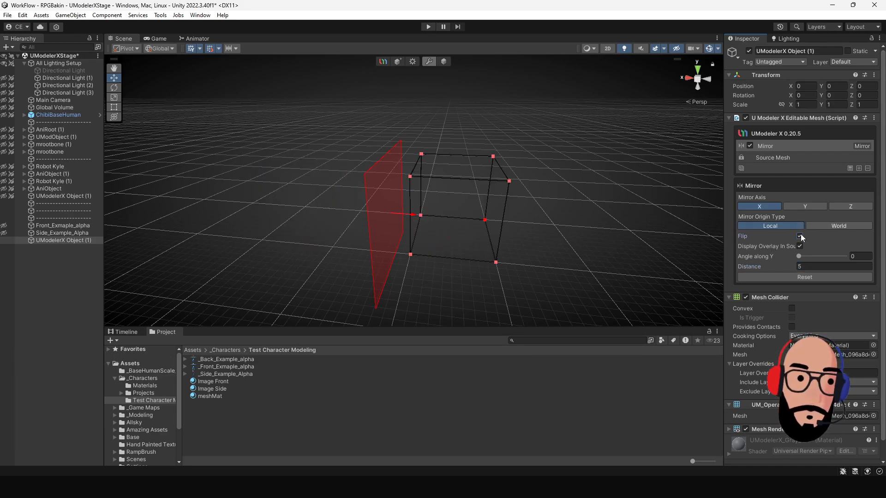
left_click_drag(417, 215, 534, 226)
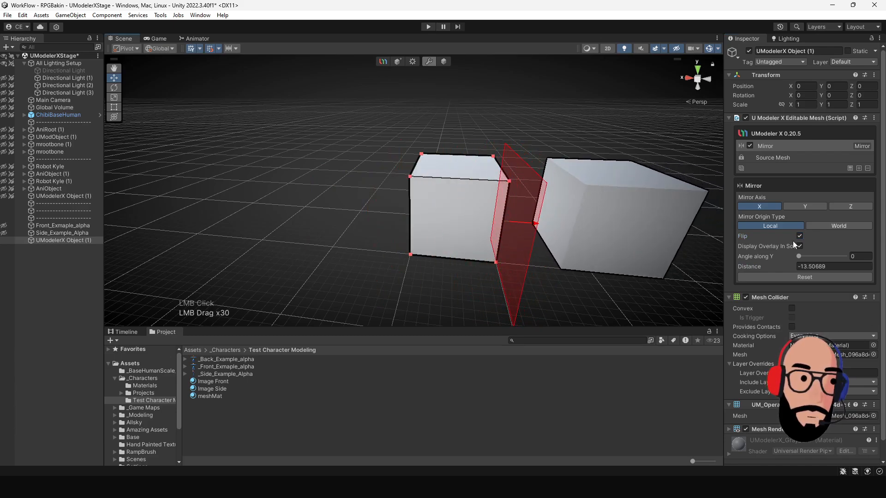
left_click(800, 236)
left_click_drag(489, 224, 363, 217)
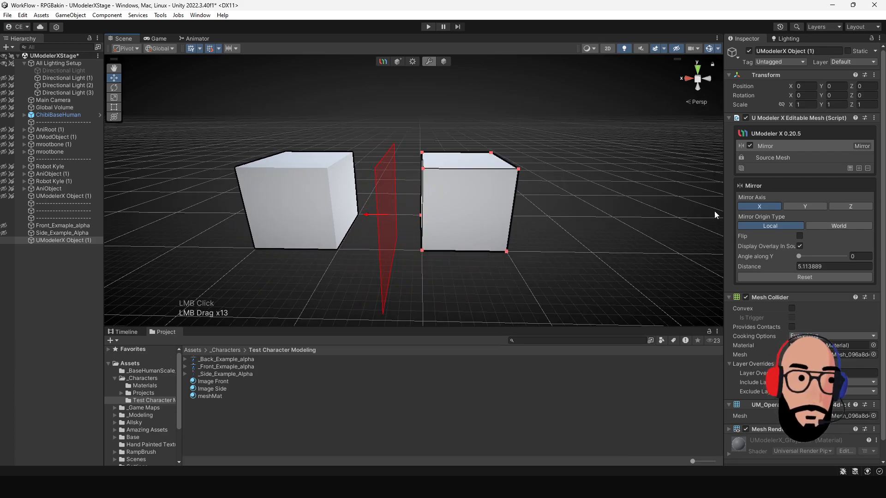
Try the mirror along the Y axis with its plane moved upward, and along the Z axis.
left_click(808, 207)
left_click_drag(422, 162, 418, 123)
left_click(849, 206)
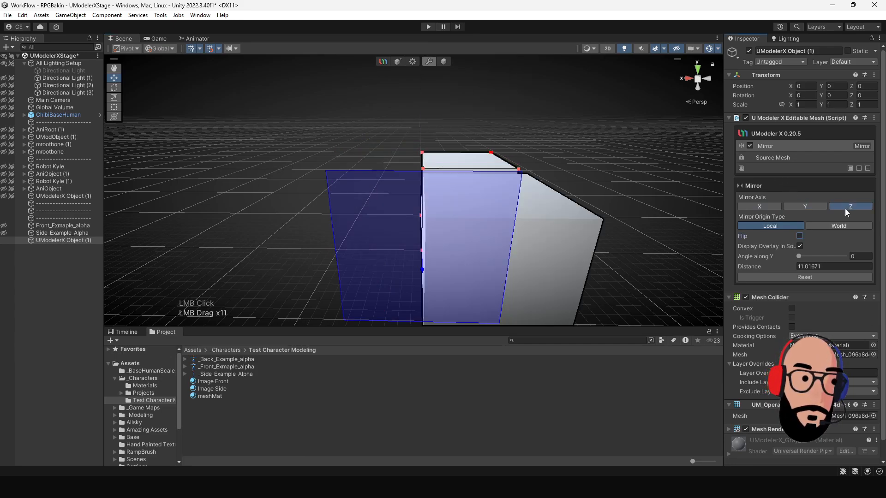
Set the mirror axis to X and place the mirror plane at a distance of about 4.94.
left_click(759, 206)
middle_click_drag(406, 198, 345, 192, "alt")
left_click_drag(344, 192, 491, 204, "alt")
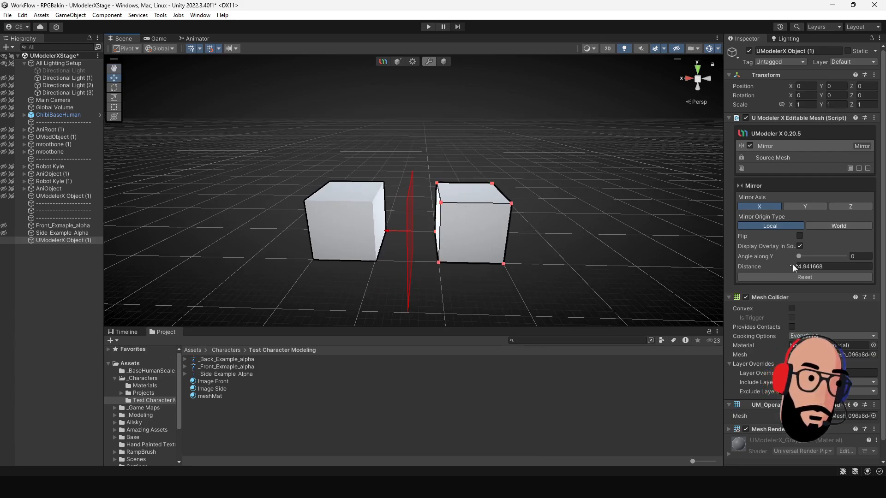
middle_click_drag(498, 230, 484, 228, "alt")
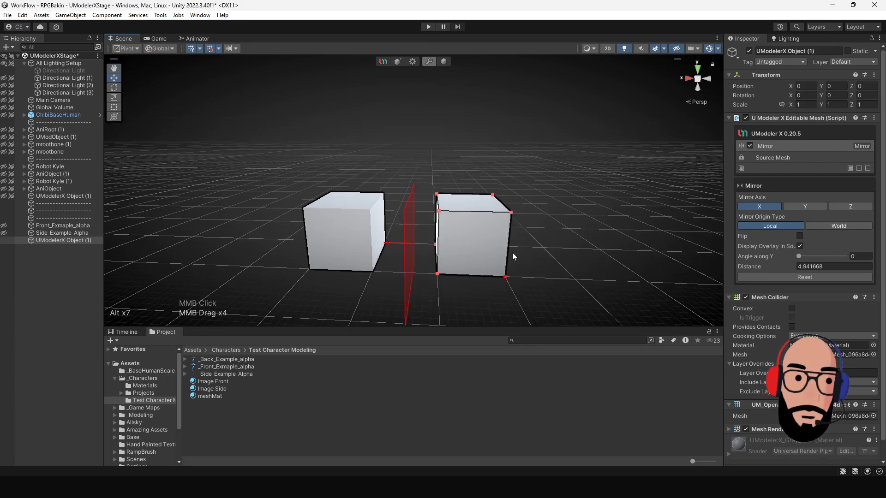
scroll(496, 242, "up", 2)
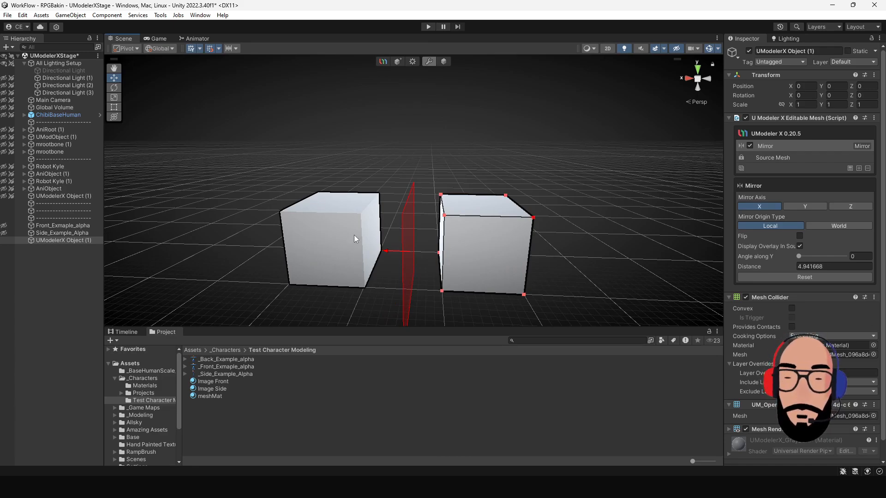
Inset the top face of the source mesh box by scaling it inward as a new face.
left_click(794, 157)
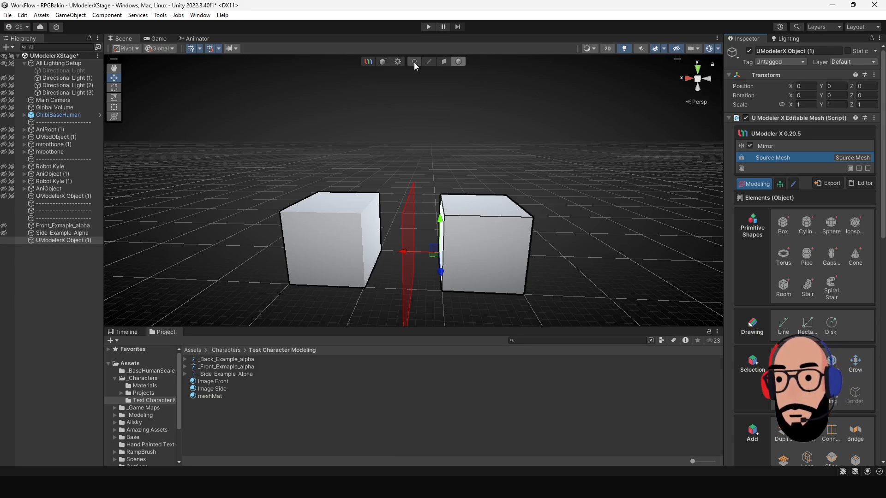
left_click(446, 63)
left_click(473, 213)
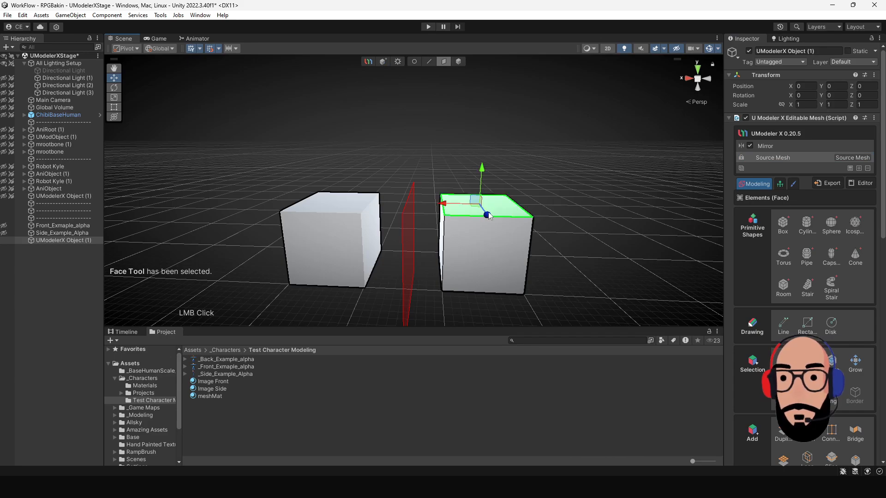
key("r")
left_click_drag(491, 215, 487, 216, "alt")
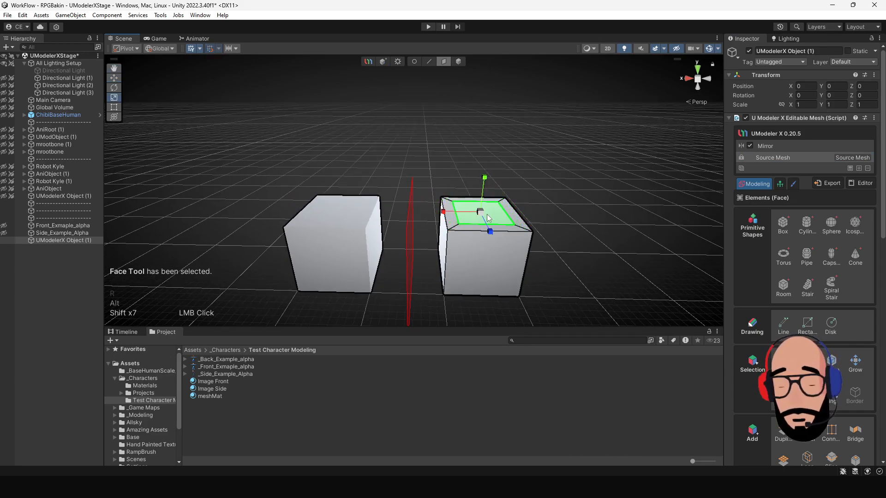
Extrude the inset top face upward and raise it into a tall, narrower column.
key("w")
left_click_drag(485, 182, 488, 143, "shift")
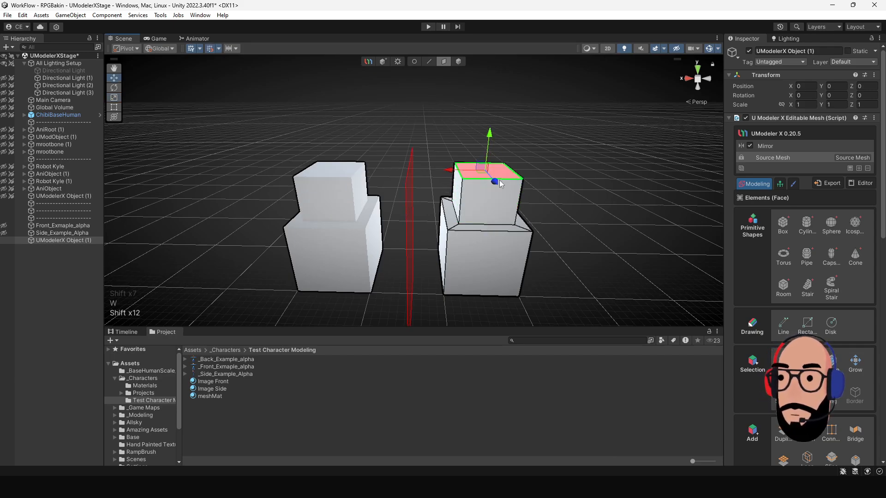
scroll(503, 168, "down", 2)
middle_click_drag(503, 168, 478, 198)
left_click_drag(474, 197, 480, 133)
Widen the column's top with an outward scaled extrusion and extrude that face upward into a block.
scroll(477, 168, "down", 2)
left_click_drag(475, 168, 483, 181, "alt")
key("r")
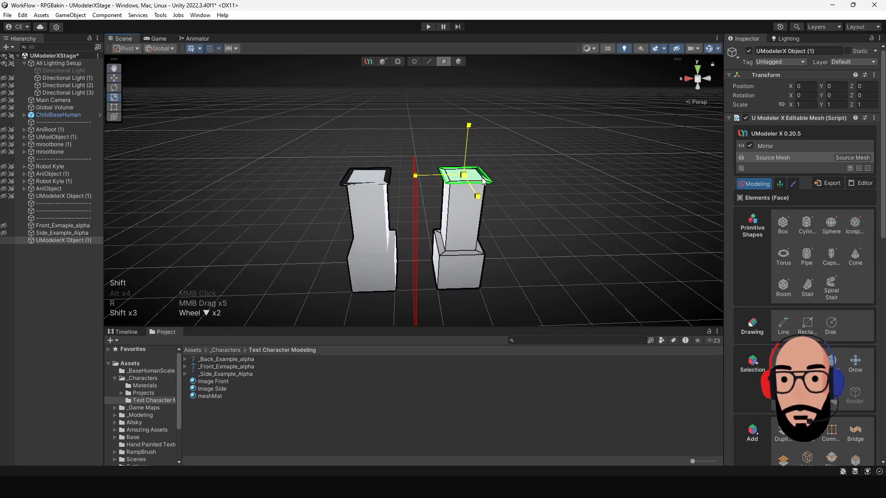
key("w")
left_click_drag(467, 143, 469, 108, "shift")
Move the mirror plane farther from the pillar to a distance of about 10.05.
left_click_drag(520, 201, 511, 178, "alt")
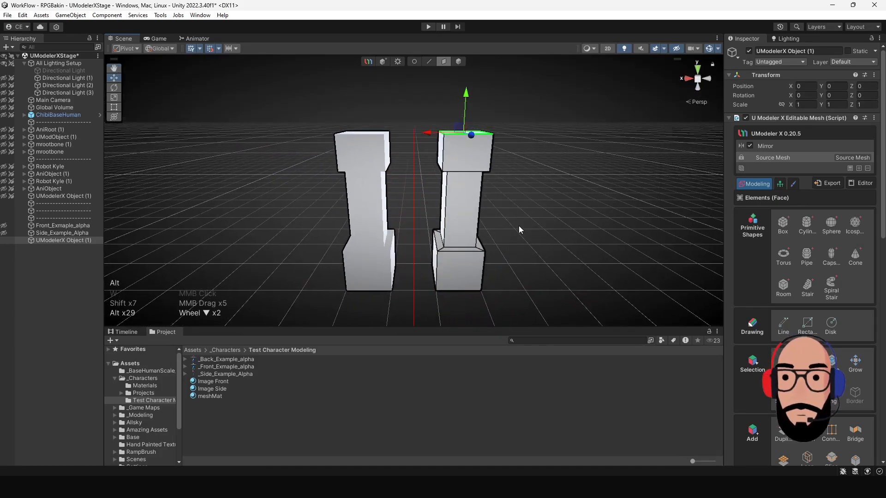
right_click_drag(519, 225, 500, 203, "alt")
left_click_drag(500, 206, 443, 212, "alt")
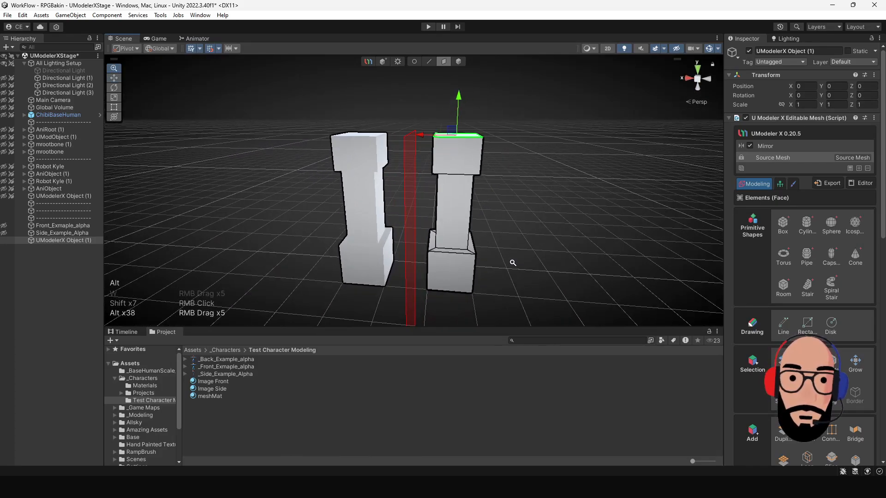
left_click(789, 148)
left_click(789, 146)
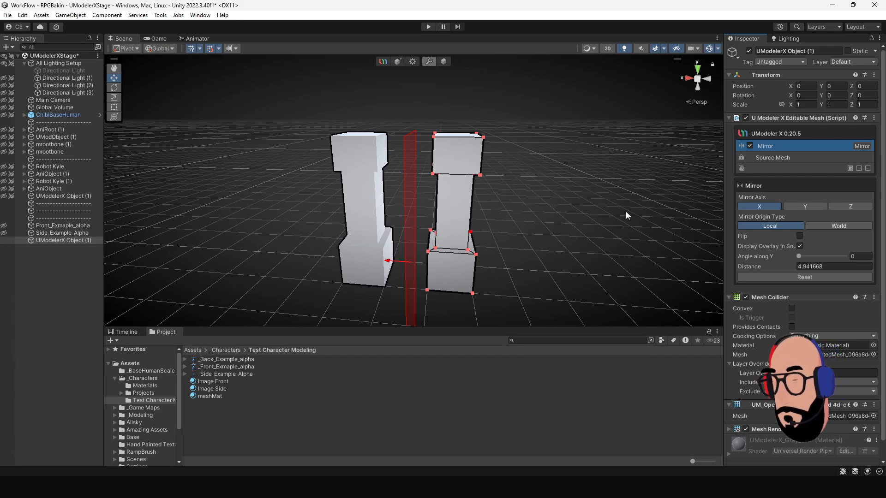
left_click_drag(388, 262, 369, 264)
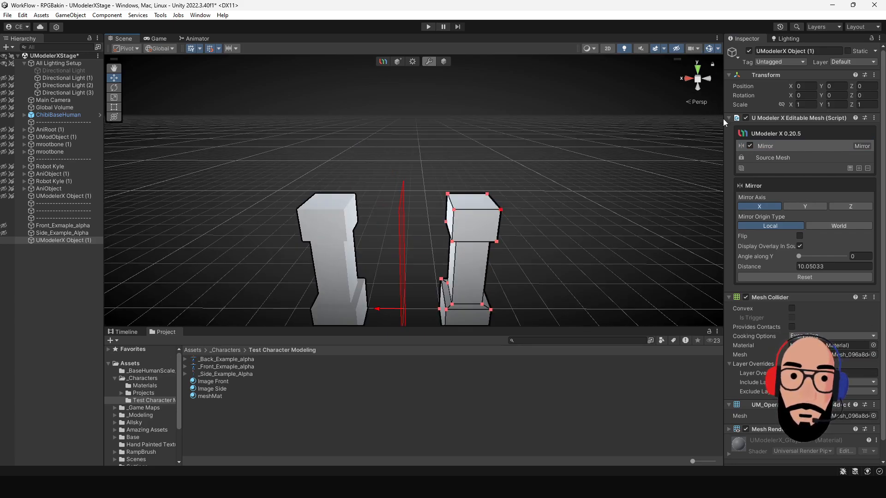
Extrude the source pillar's top face upward and continue with two tilted segments curving toward the mirror plane.
left_click(778, 157)
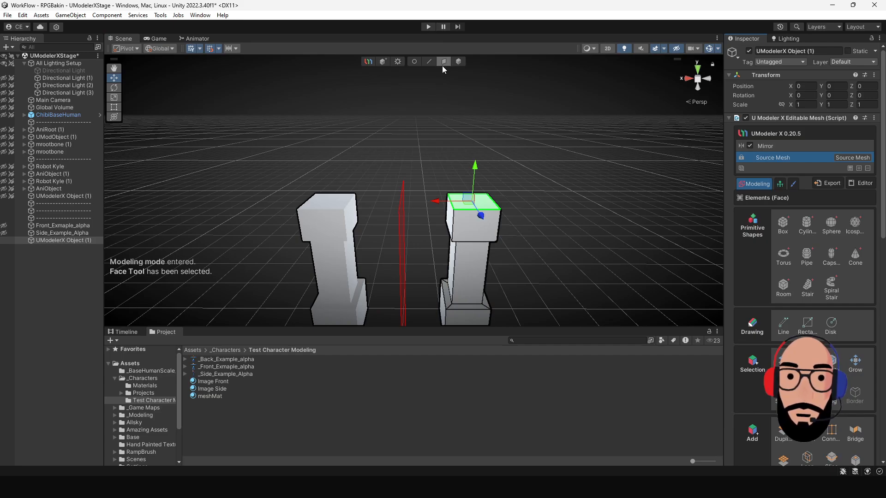
left_click_drag(477, 171, 478, 141, "shift")
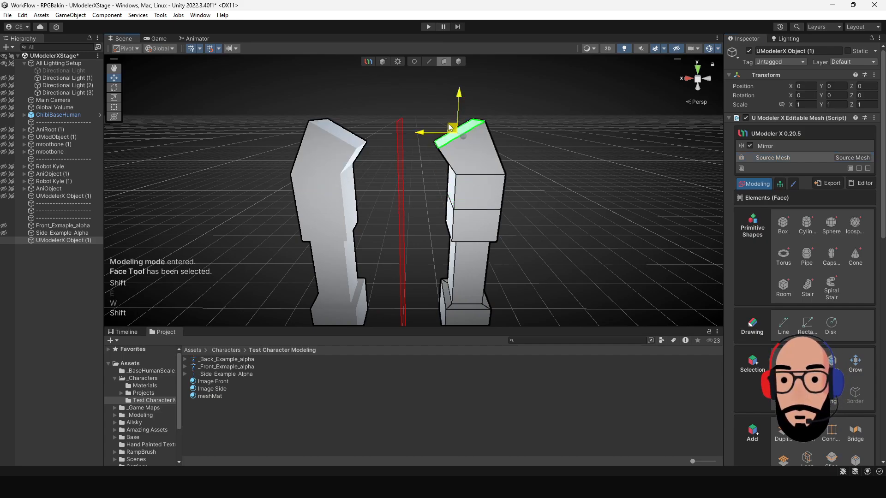
left_click_drag(451, 125, 423, 105, "shift")
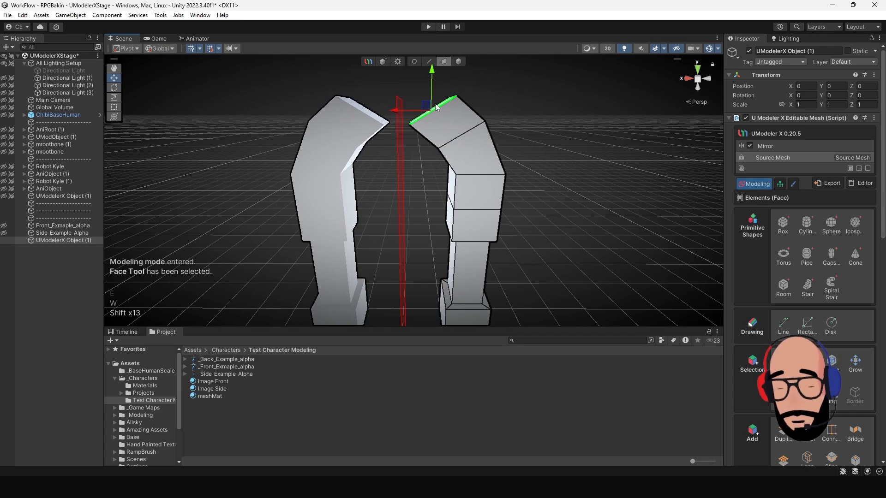
Rotate the arch's end face further inward and extrude another segment toward the mirror plane.
key("e")
left_click_drag(436, 74, 380, 128, "alt")
right_click_drag(490, 215, 464, 183, "alt")
left_click_drag(464, 183, 470, 185, "alt")
middle_click_drag(462, 167, 474, 206, "alt")
key("w")
left_click_drag(415, 187, 397, 188, "shift")
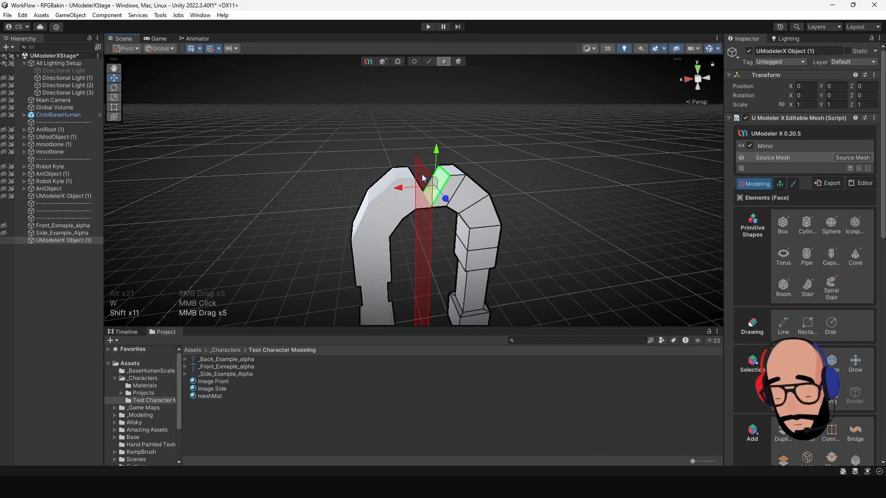
Rotate the arch's end face parallel to the mirror plane and extrude a slightly larger keystone across the gap.
key("e")
left_click_drag(406, 164, 400, 170)
scroll(503, 220, "up", 2)
left_click_drag(503, 221, 498, 184, "alt")
key("w")
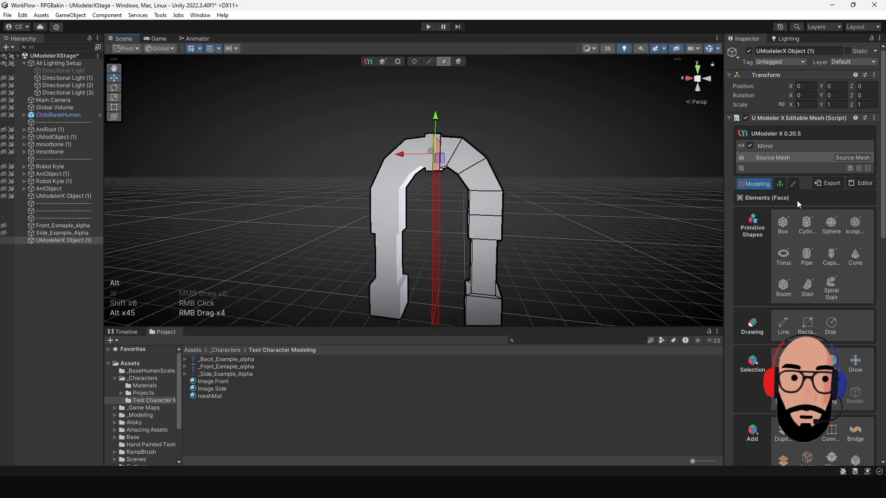
Collapse the Mirror modifier into the source mesh so both halves of the arch are editable.
left_click(790, 146)
left_click_drag(515, 174, 496, 230, "alt")
left_click(809, 156)
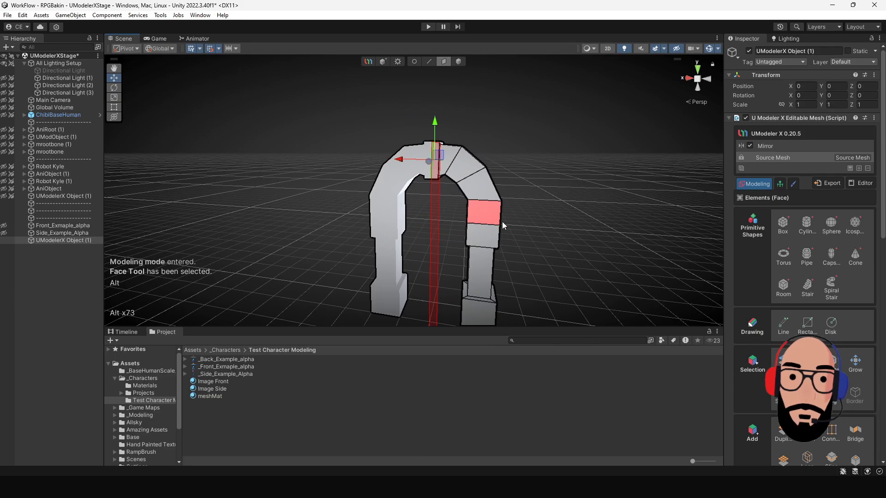
left_click(795, 145)
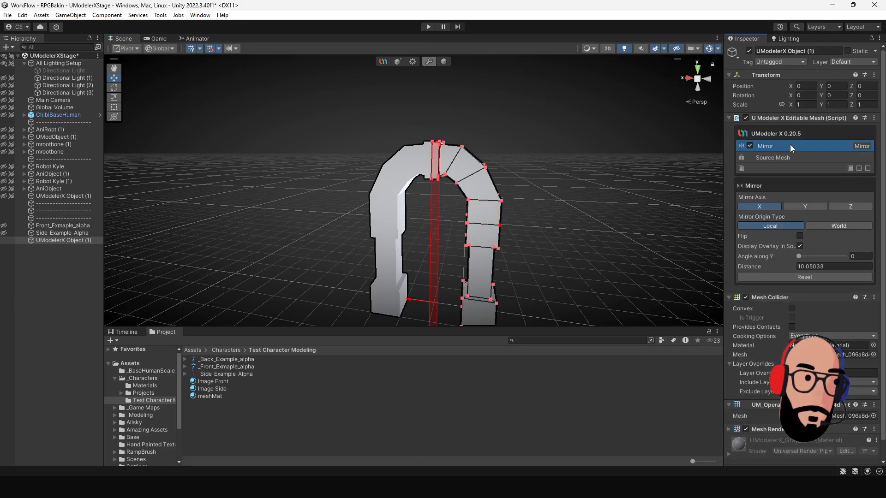
left_click_drag(460, 217, 462, 203, "alt")
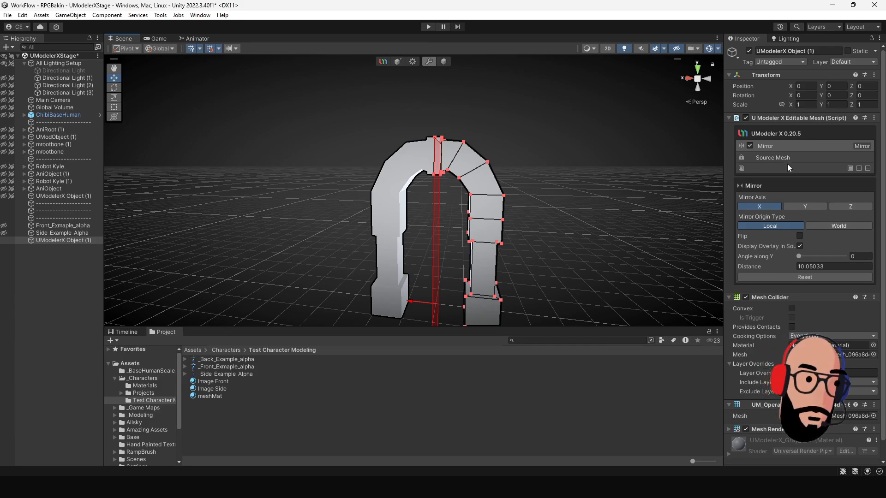
left_click(851, 169)
left_click_drag(421, 212, 377, 144, "alt")
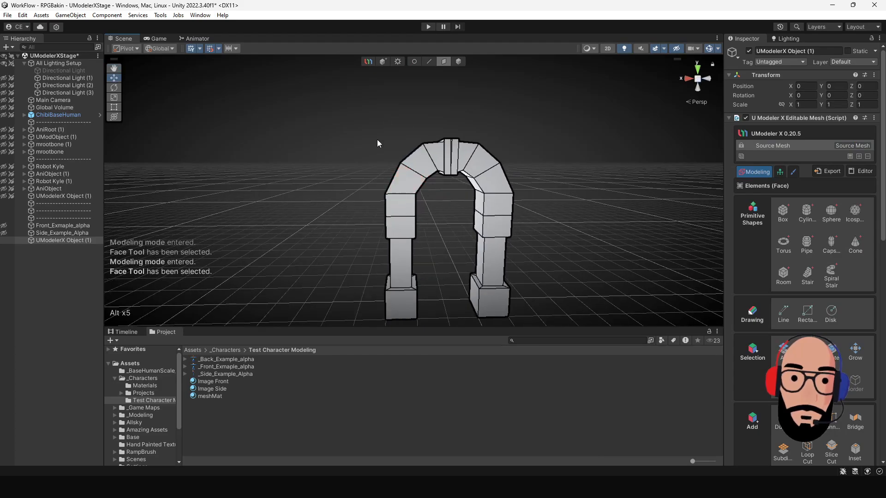
Weld the doubled vertices along the keystone's centre seam with the Weld tool.
left_click(469, 154)
key("f")
right_click_drag(493, 178, 547, 219, "alt")
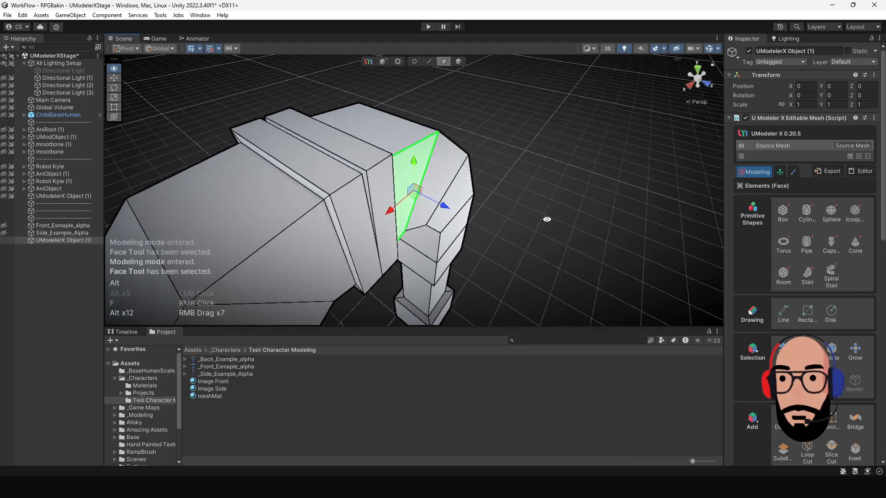
left_click_drag(547, 219, 409, 92, "alt")
left_click(414, 62)
scroll(320, 152, "up", 2)
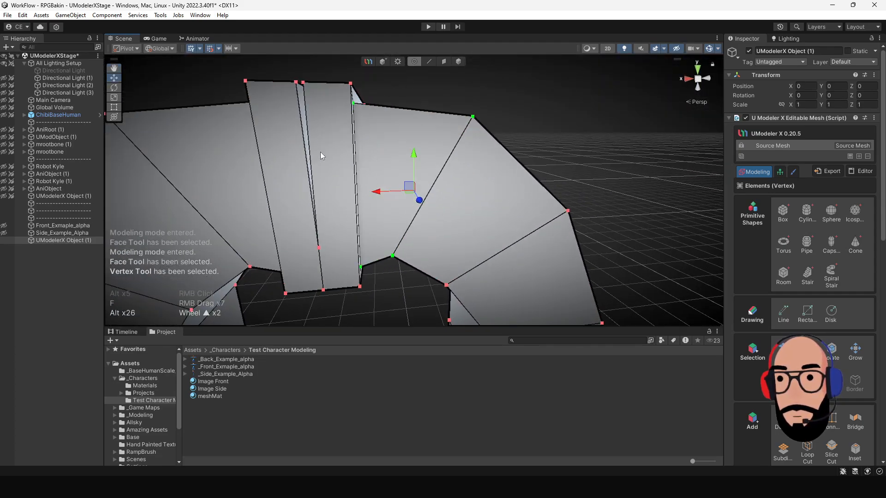
middle_click_drag(320, 151, 372, 259)
left_click_drag(373, 259, 403, 251, "alt")
left_click_drag(390, 170, 391, 173)
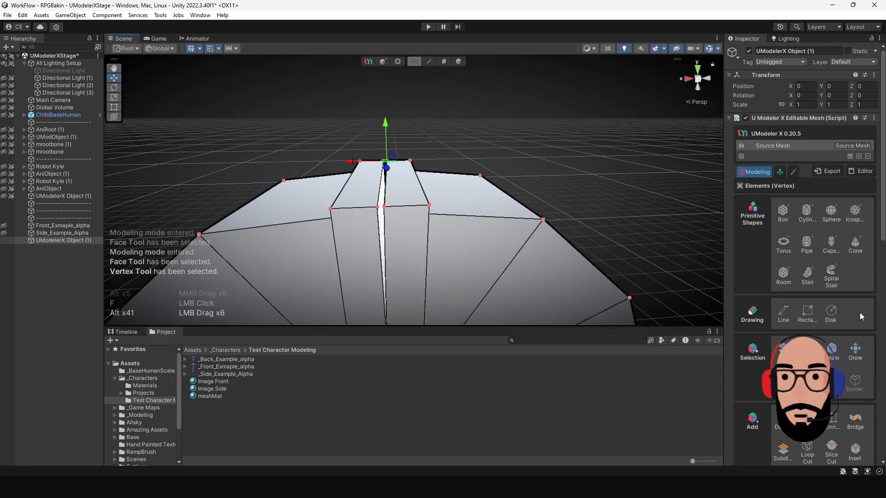
scroll(811, 308, "down", 3)
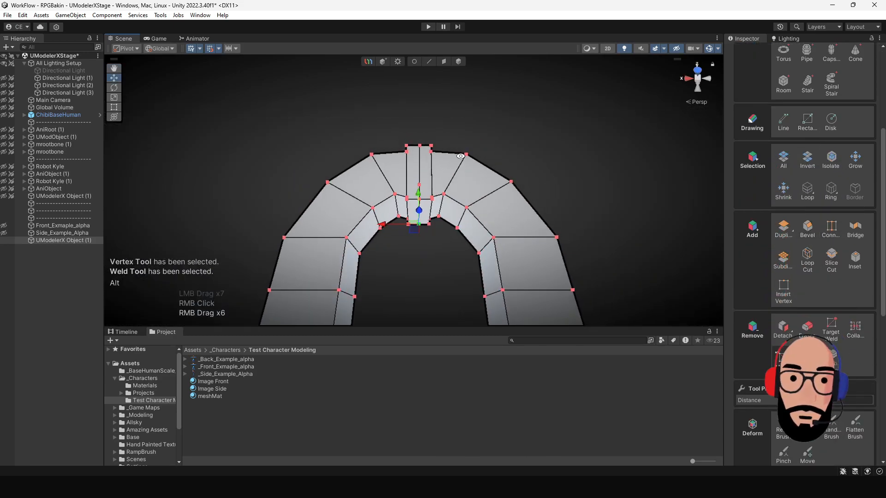
Examine the welded keystone and the whole arch from the front and from the side.
left_click_drag(460, 156, 464, 216, "alt")
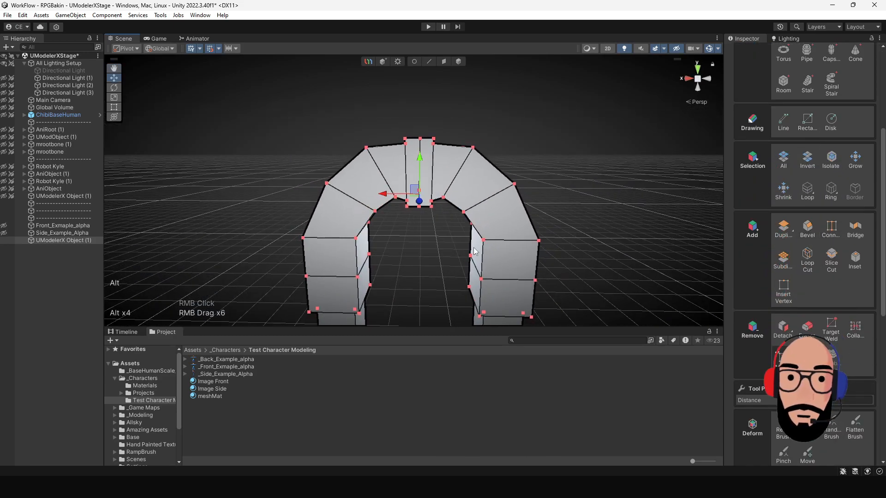
middle_click_drag(464, 217, 469, 126)
left_click_drag(469, 126, 493, 202, "alt")
middle_click_drag(493, 201, 447, 82)
left_click(458, 61)
left_click_drag(462, 139, 434, 65, "alt")
scroll(512, 146, "down", 2)
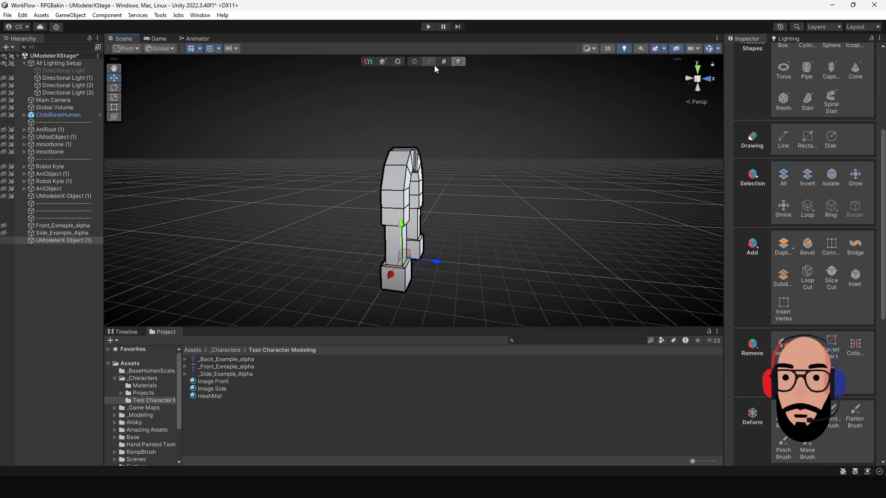
Select all vertices along one face of the arch in vertex mode, seen from the side.
left_click(414, 62)
left_click_drag(417, 139, 470, 204, "alt")
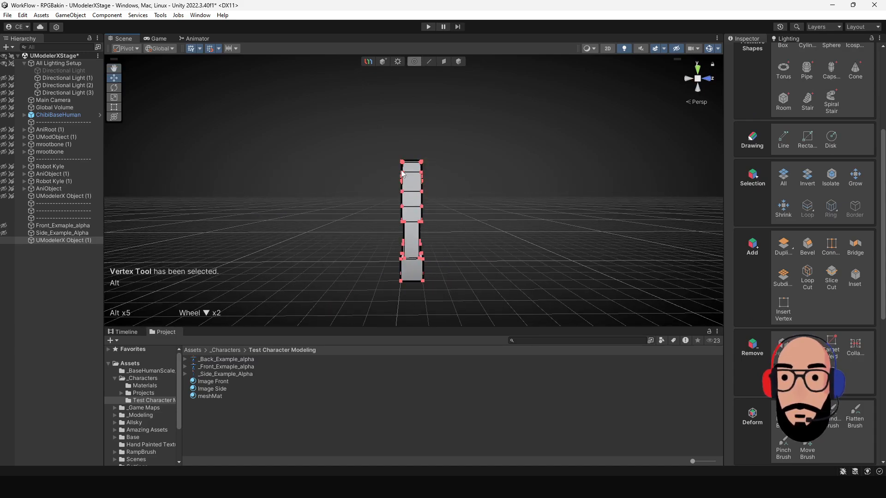
left_click_drag(371, 142, 411, 288)
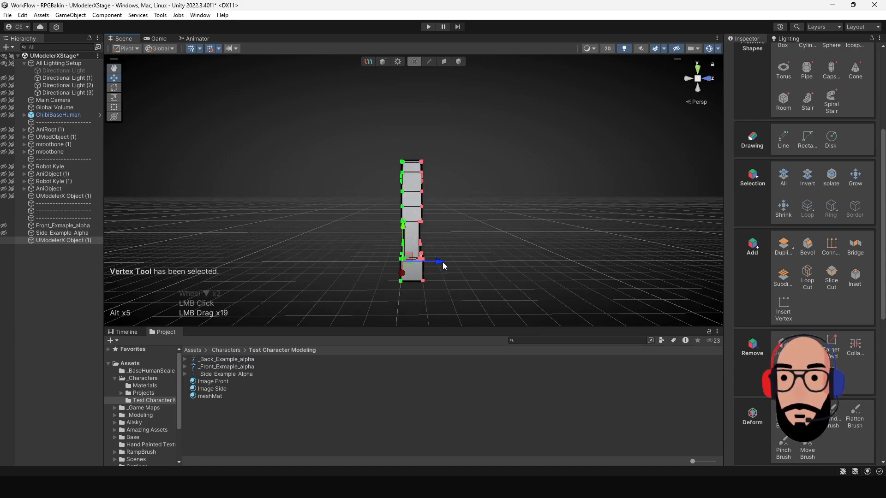
left_click_drag(484, 239, 431, 183, "alt")
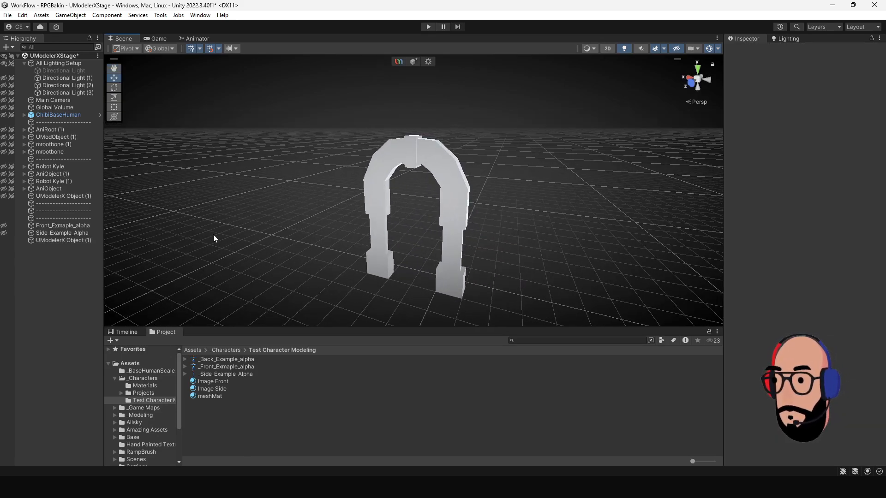
Hide the finished arch and show the front and side character reference sprites in the scene.
left_click(464, 159)
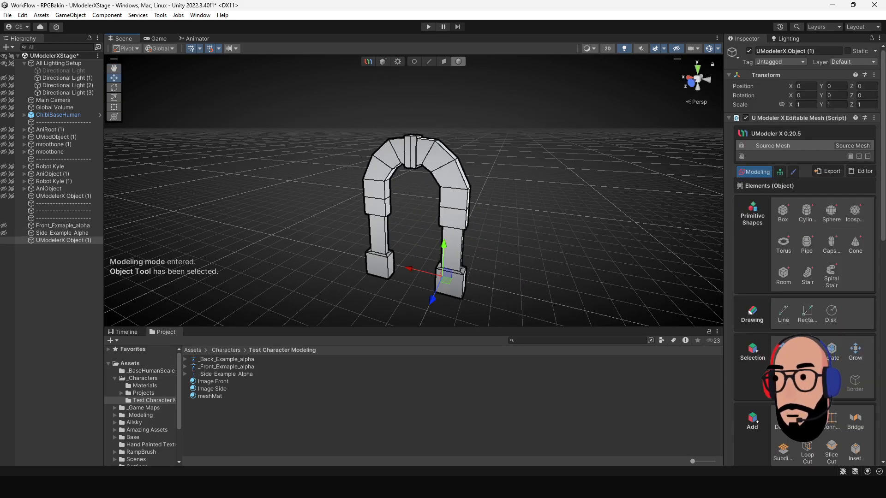
left_click(3, 240)
left_click(286, 232)
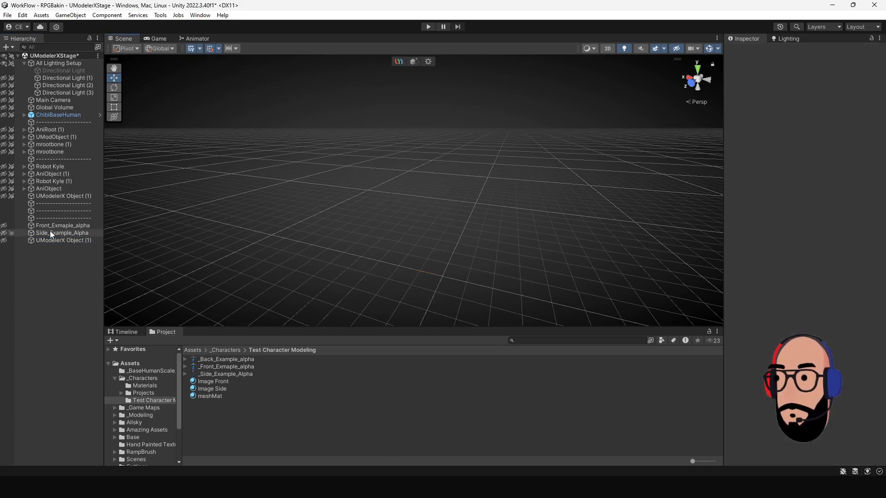
left_click(4, 233)
left_click(4, 225)
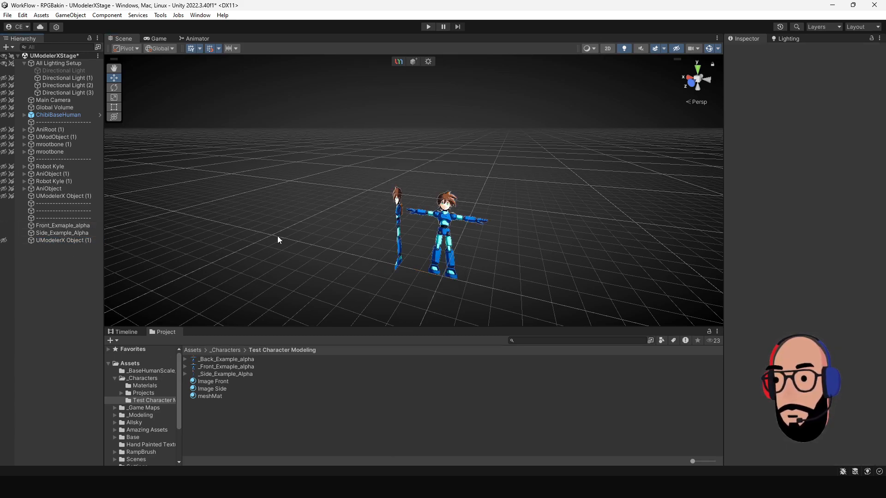
Examine the Transform and Sprite Renderer settings of the front and side reference sprites.
left_click_drag(401, 266, 441, 264, "alt")
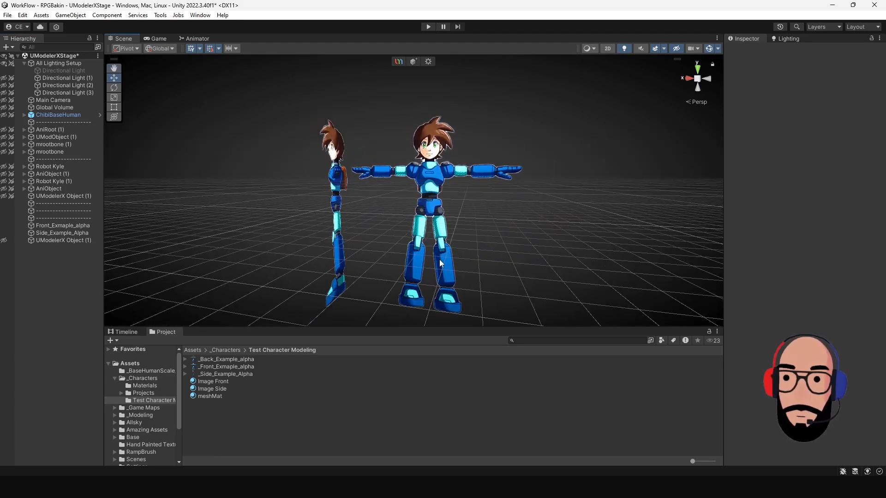
left_click(410, 207)
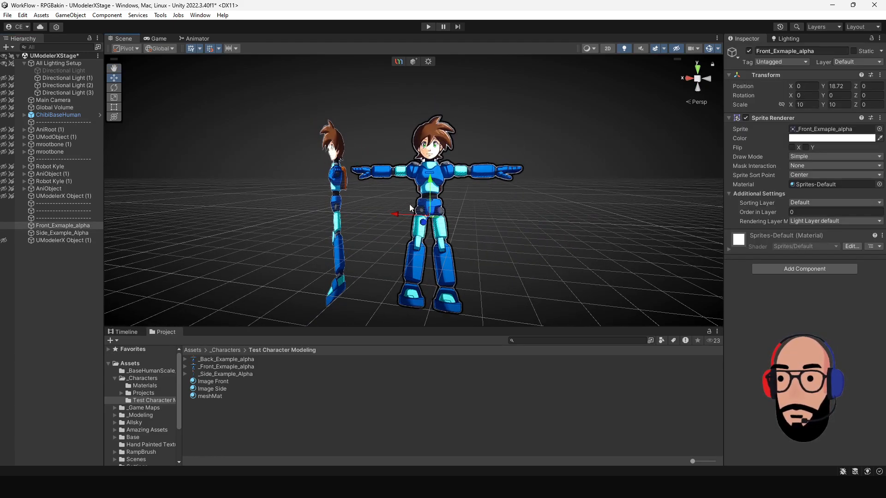
left_click(342, 179)
left_click(57, 233)
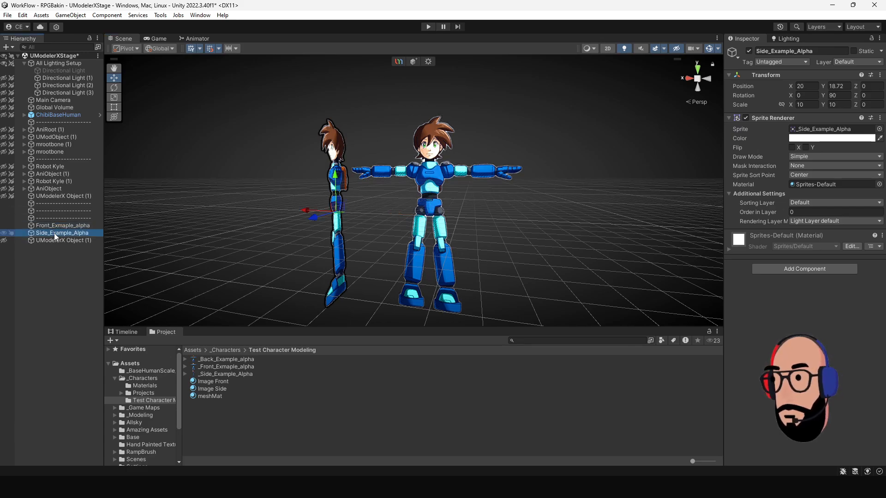
key("Up")
key("Down")
key("Up")
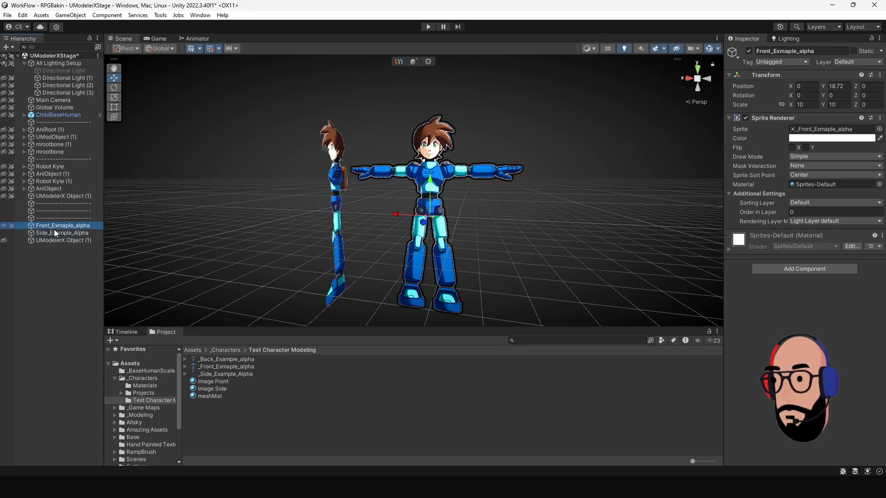
left_click(53, 232)
left_click(54, 225)
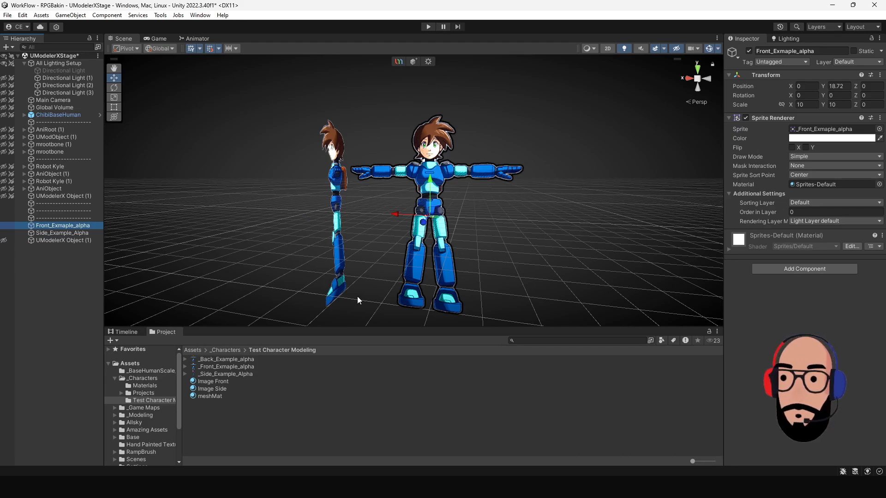
Compare the import settings of the back, front and side character textures, including the available Texture Type options.
left_click(240, 359)
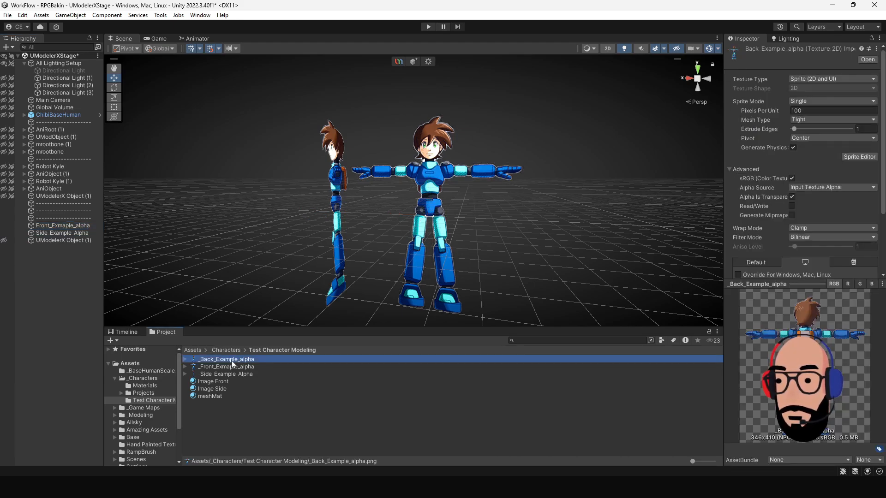
key("Down")
key("Down")
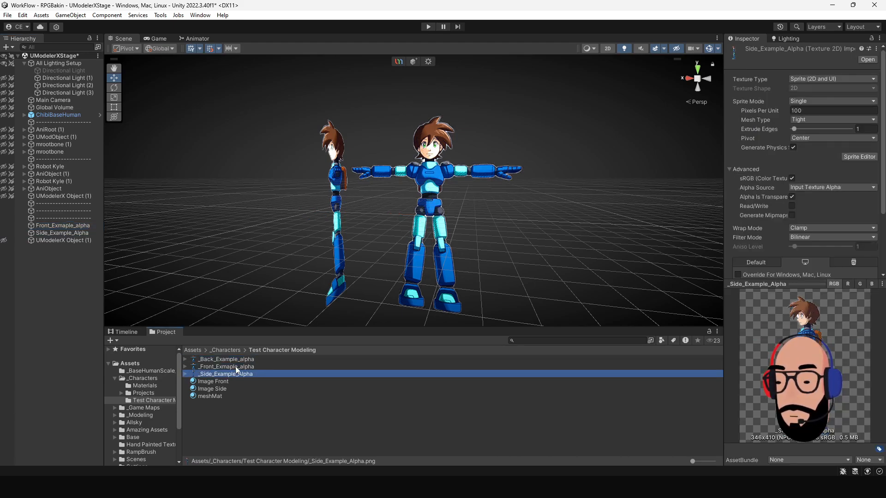
key("Up")
key("Up")
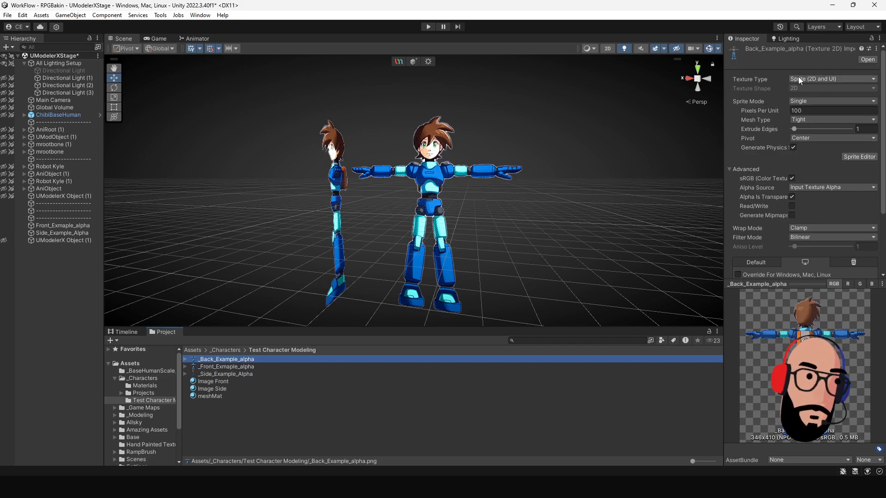
left_click(809, 79)
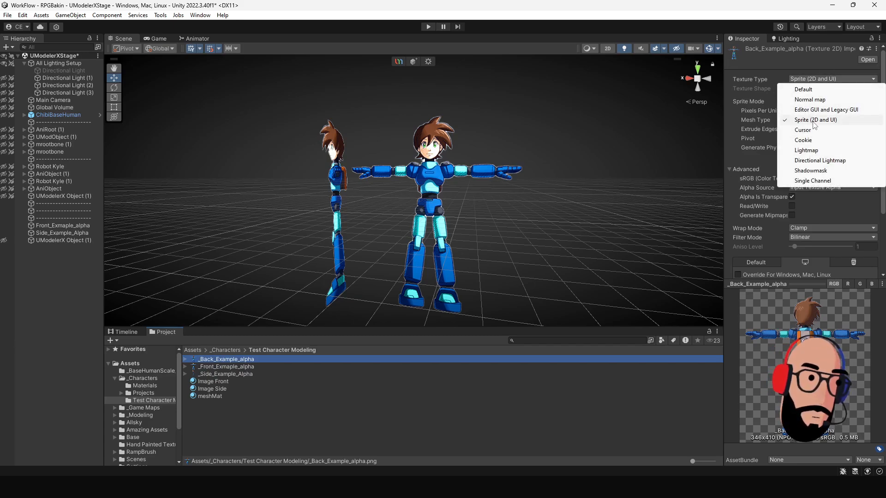
left_click(305, 406)
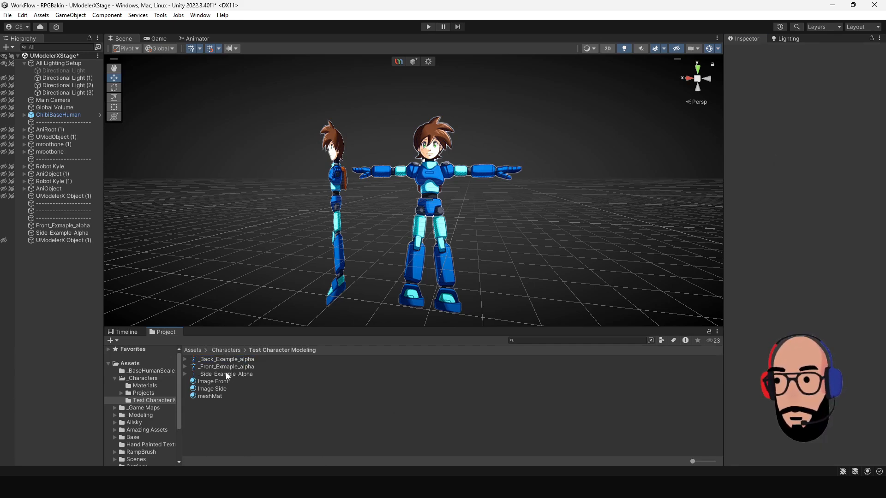
Add the _Back_Example_alpha sprite to the scene as a raised, enlarged test reference and delete it again.
left_click_drag(235, 359, 60, 275)
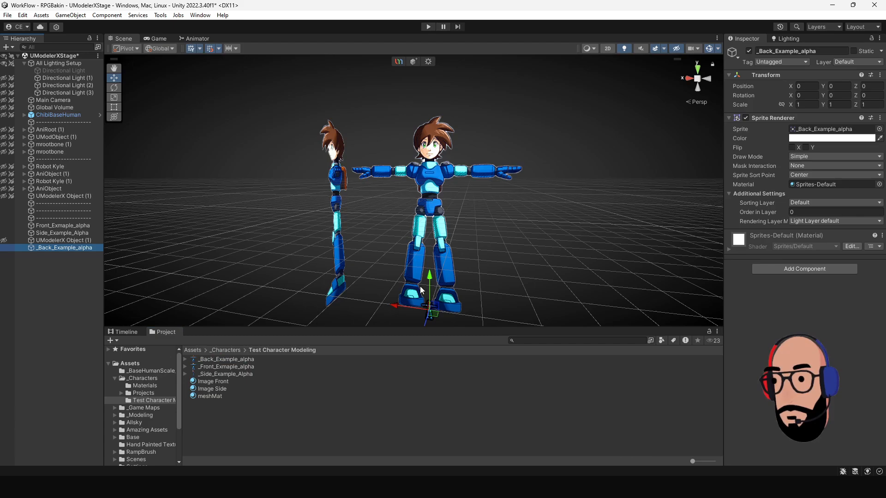
left_click_drag(429, 270, 430, 216)
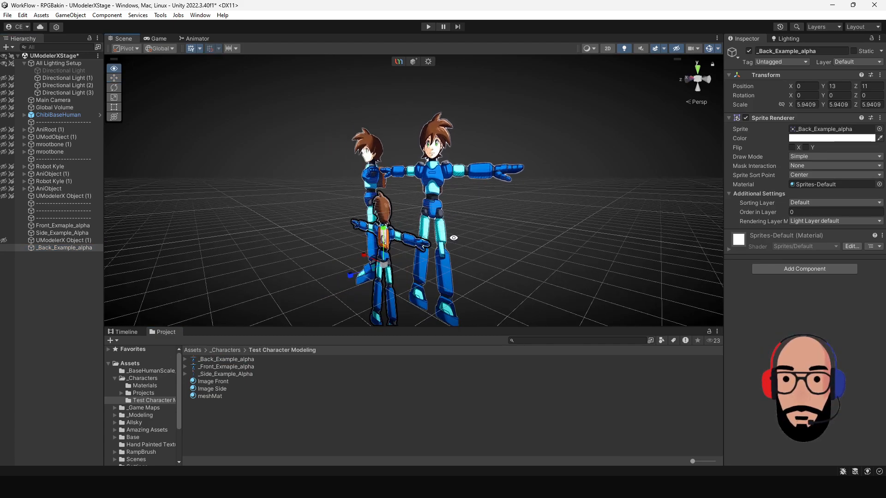
left_click_drag(461, 233, 470, 194, "alt")
key("Delete")
right_click_drag(471, 194, 463, 239, "alt")
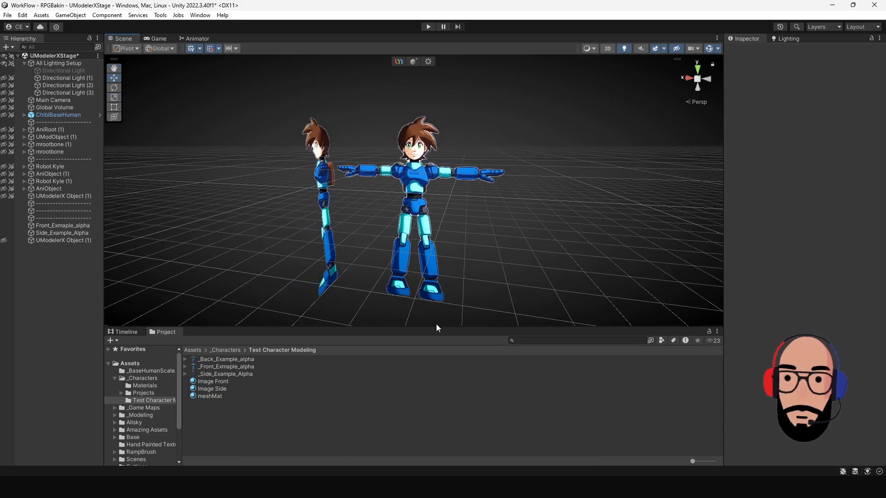
Enlarge the scene view and create a new UModeler X object with a small box beside the character's left foot.
left_click_drag(437, 328, 433, 105)
left_click(414, 61)
scroll(480, 297, "up", 10)
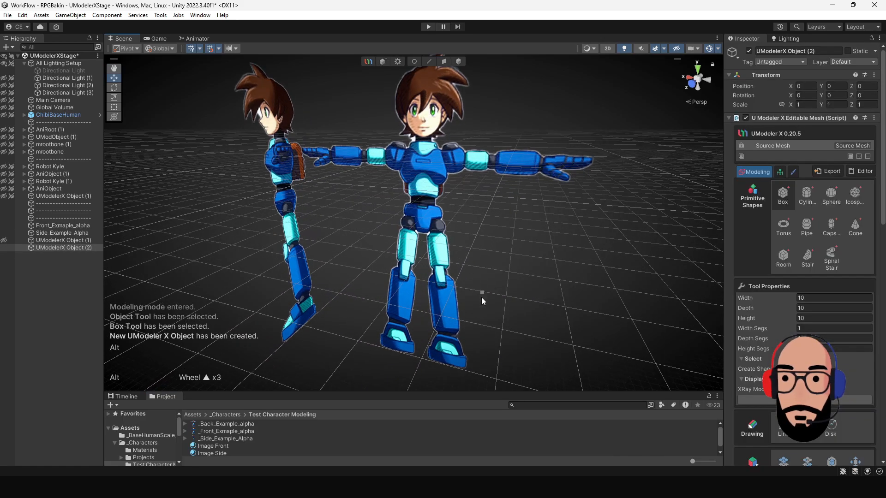
Pull the small box's front face forward and raise its top face to rough out the foot block.
left_click(442, 61)
scroll(415, 280, "up", 3)
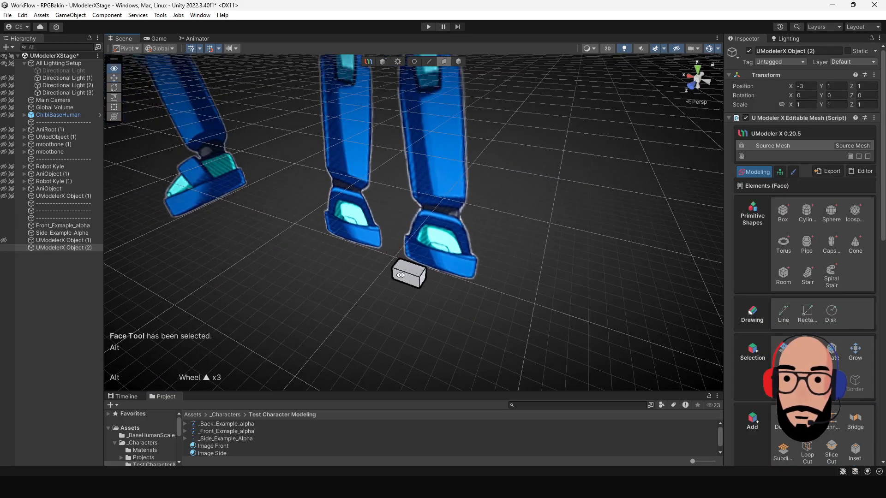
left_click(414, 281)
left_click_drag(414, 281, 405, 328)
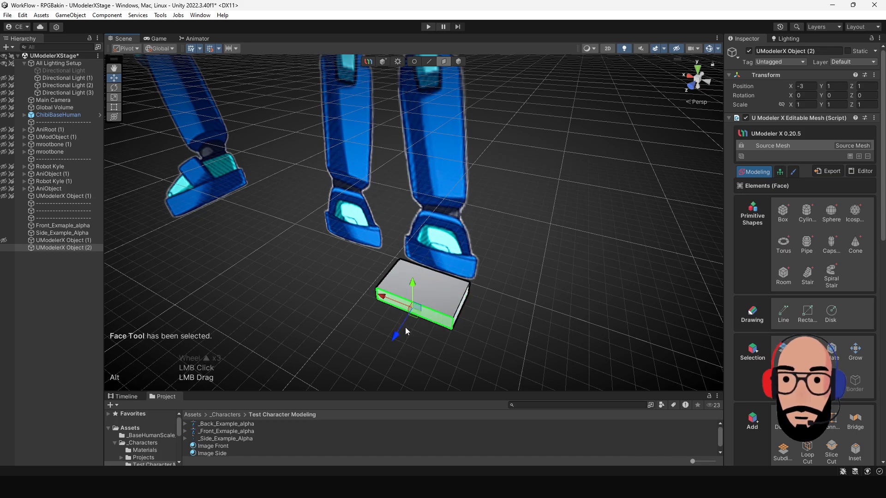
left_click(433, 275)
scroll(427, 263, "down", 2)
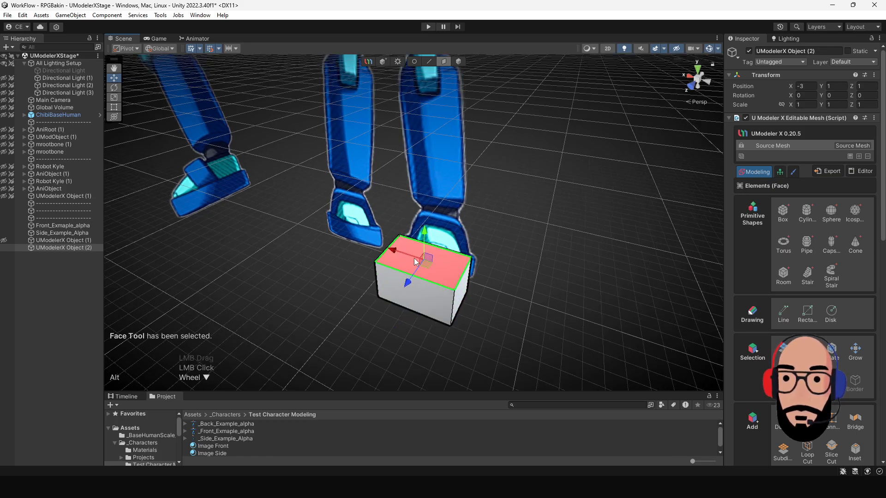
middle_click_drag(426, 263, 463, 312, "alt")
right_click_drag(463, 312, 418, 202, "alt")
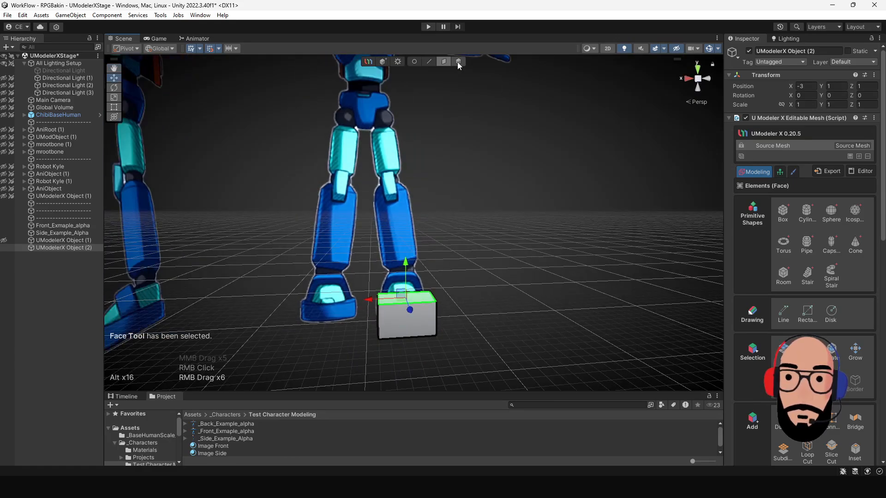
Add a Mirror modifier on the X axis and move its plane about 3.01 to the character's centre line in front view.
left_click(860, 158)
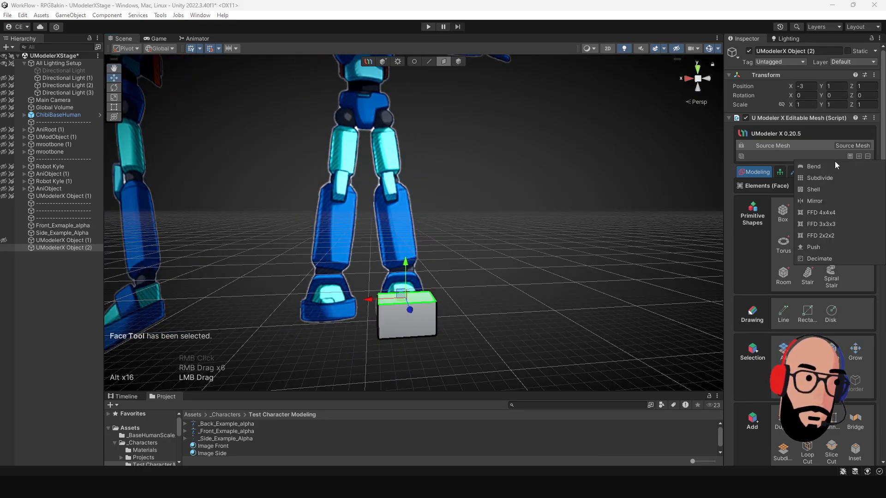
left_click(827, 200)
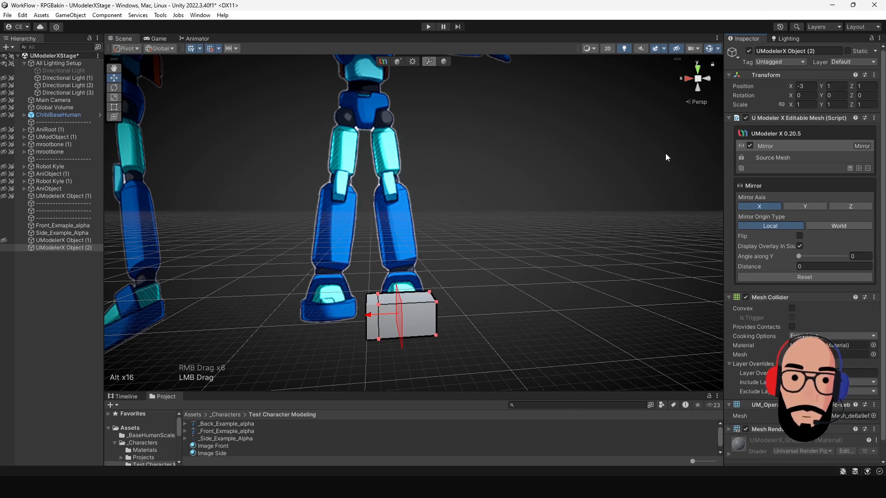
left_click(697, 86)
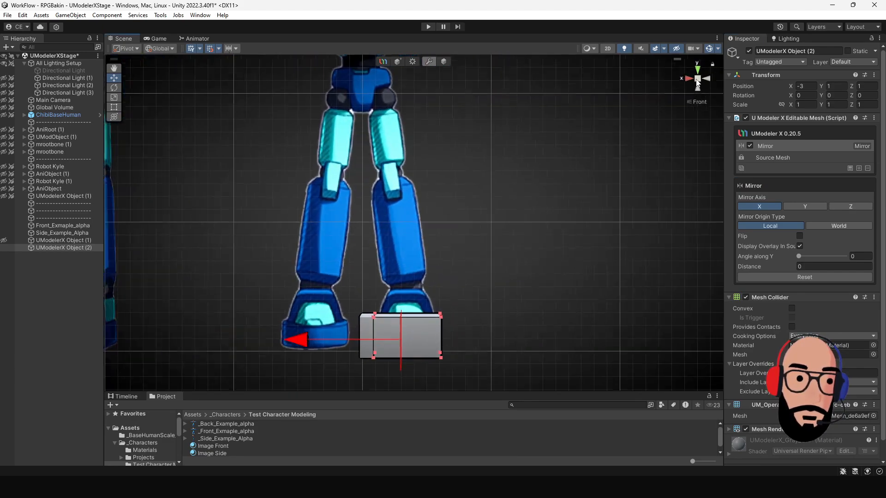
left_click(696, 80)
middle_click_drag(411, 329, 475, 289, "alt")
left_click_drag(428, 305, 385, 305)
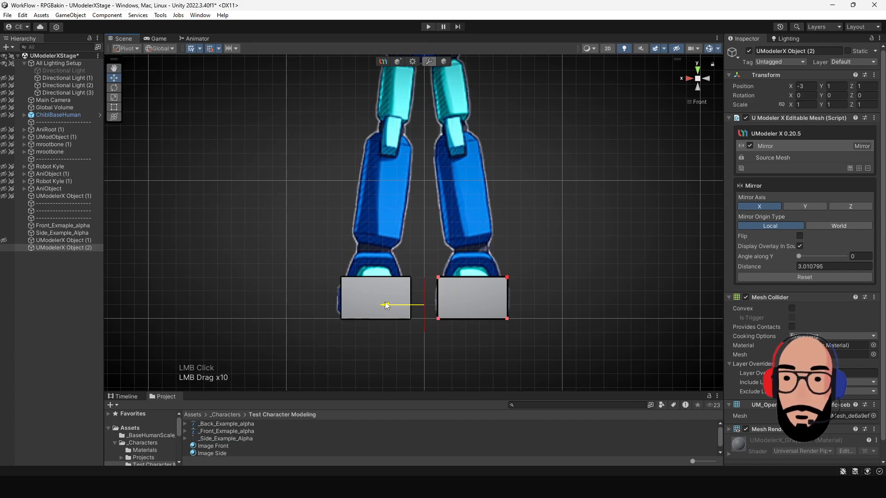
scroll(419, 264, "down", 3)
scroll(426, 266, "up", 1)
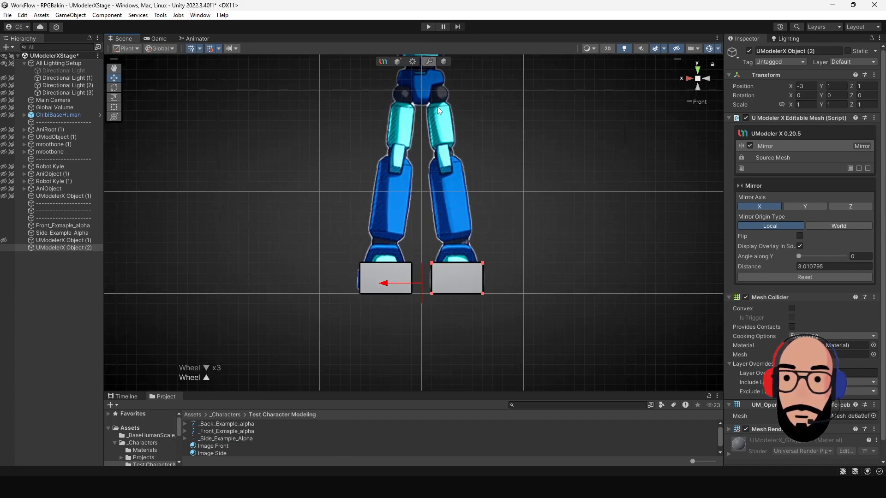
Switch to editing the source mesh and extrude the foot block's top face upward to the base of the shin in the front reference.
middle_click_drag(435, 212, 443, 244, "alt")
scroll(431, 273, "up", 3)
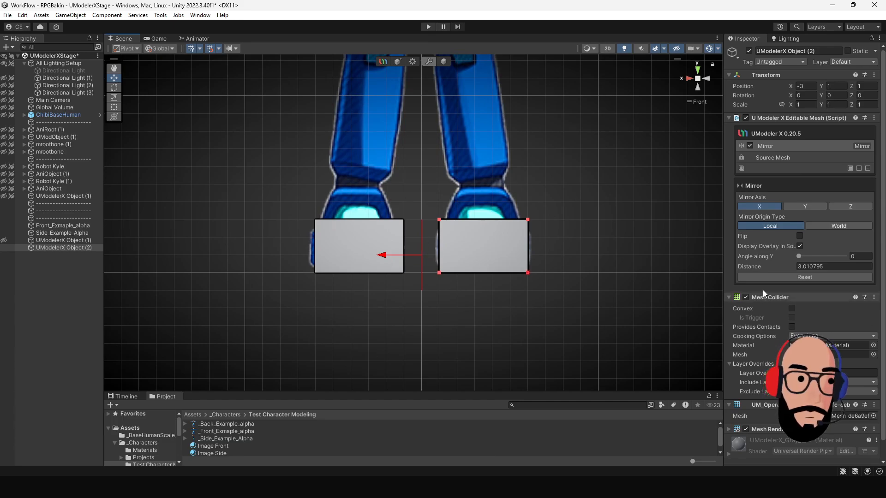
left_click(805, 157)
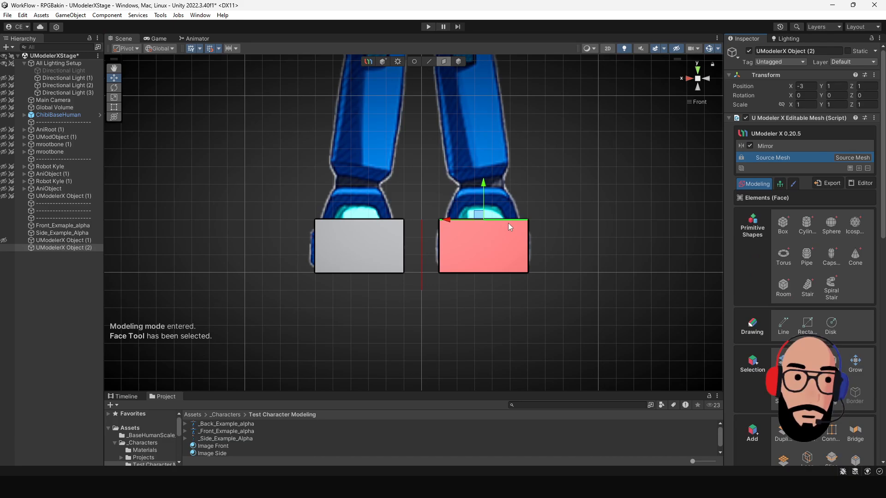
middle_click_drag(508, 223, 490, 344)
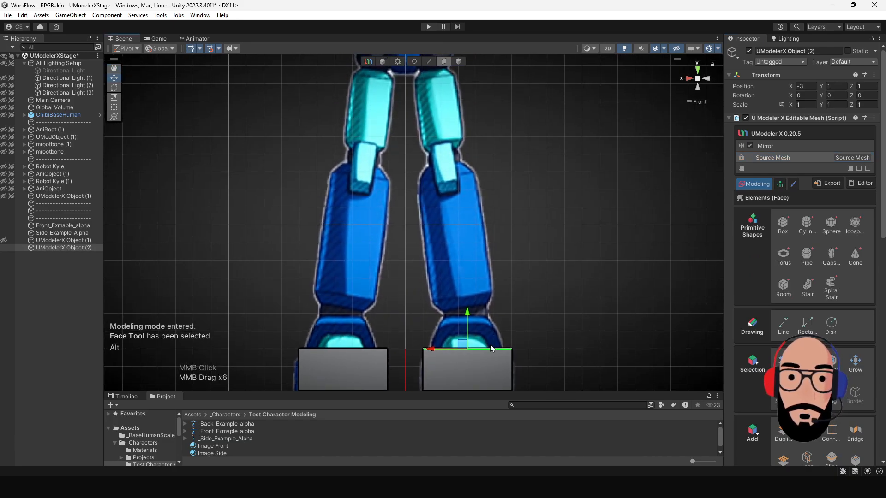
left_click(416, 63)
left_click_drag(408, 288, 548, 356)
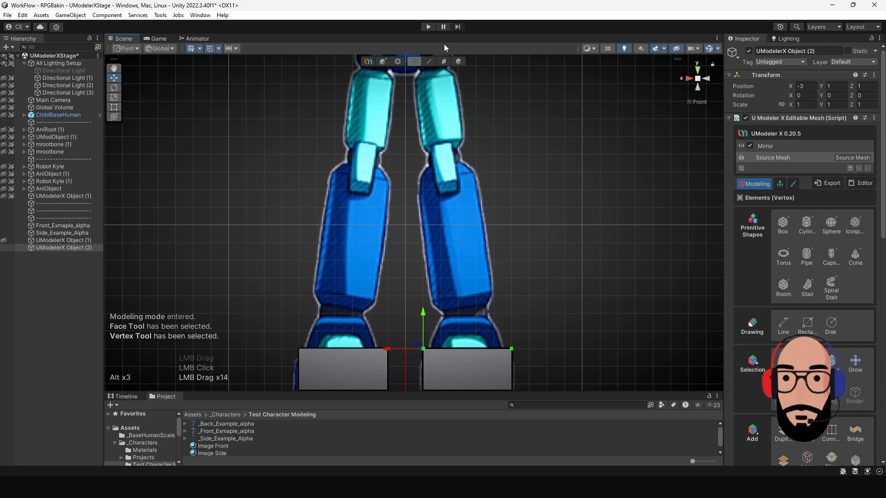
left_click(443, 62)
left_click_drag(468, 316, 467, 281, "shift")
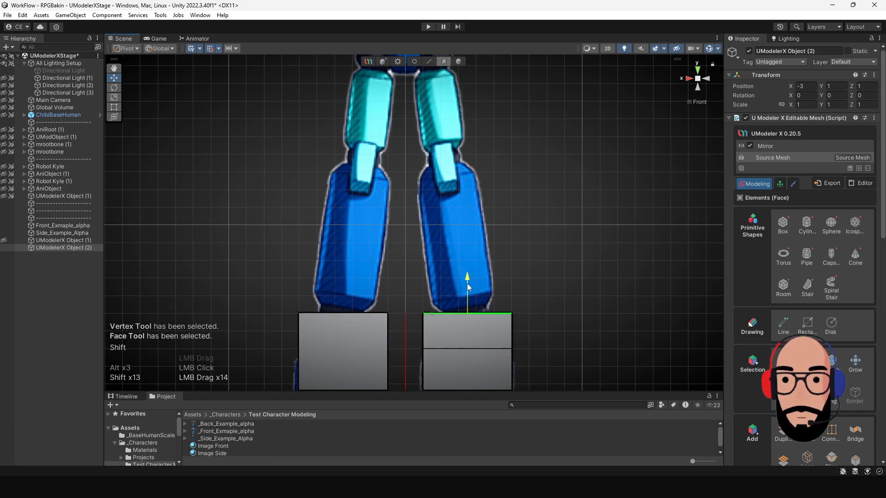
Move the extruded section's two top corners inward in front view so the upper foot block tapers toward the ankle.
left_click(415, 62)
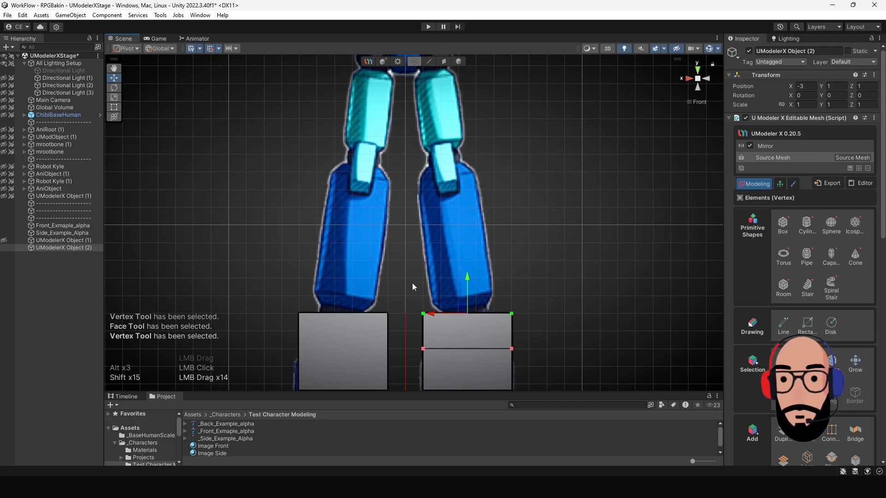
left_click_drag(441, 322, 407, 314)
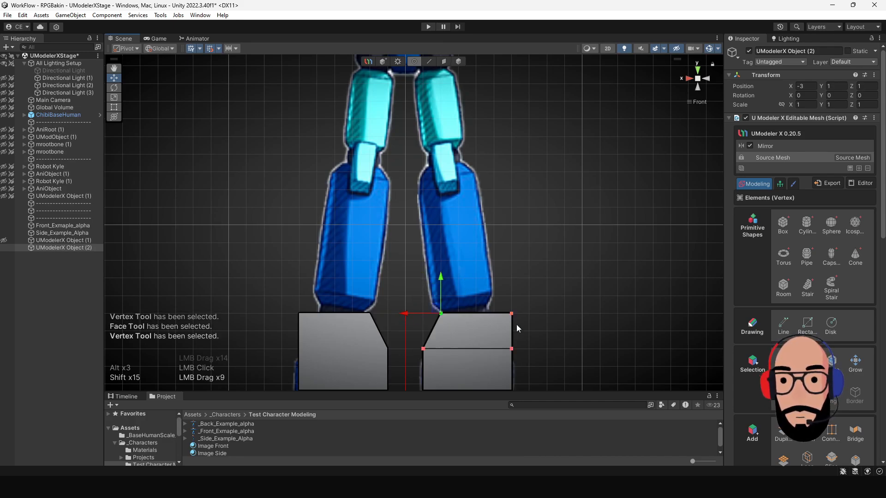
left_click_drag(516, 325, 457, 313)
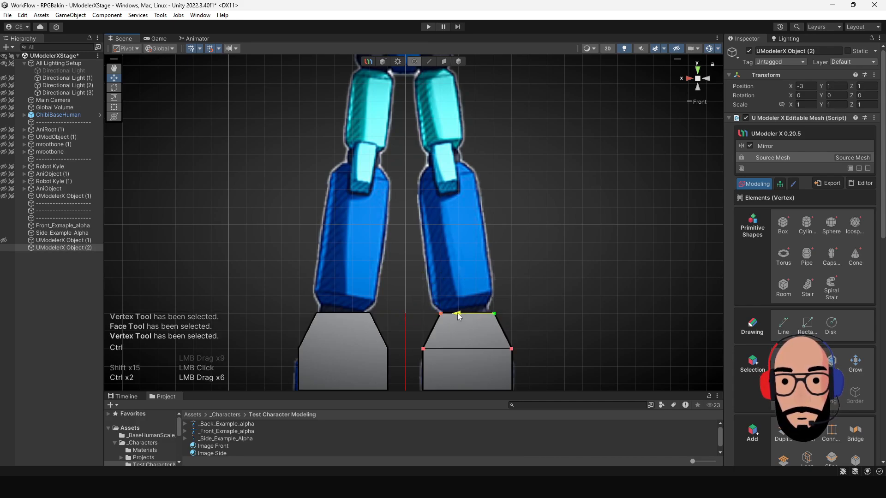
Inspect the mirrored foot blocks in perspective from several angles against the front and side character references.
scroll(471, 314, "down", 2)
left_click_drag(530, 273, 489, 252, "alt")
left_click(698, 79)
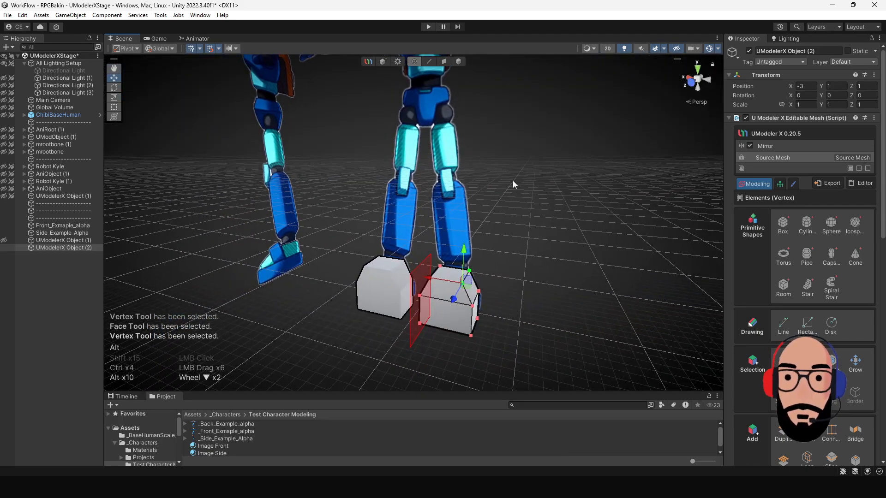
right_click_drag(513, 181, 487, 208, "alt")
middle_click_drag(487, 207, 497, 283, "alt")
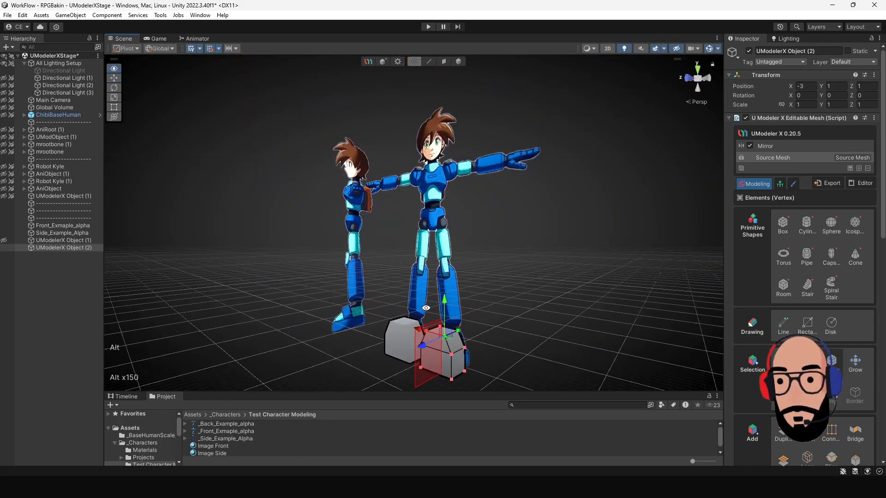
left_click_drag(426, 308, 462, 321, "alt")
middle_click_drag(462, 322, 472, 259, "alt")
mouse_move(473, 258)
right_mouse_down("alt")
mouse_move(464, 243)
mouse_move(457, 260)
right_mouse_up("alt")
middle_click_drag(452, 269, 456, 290, "alt")
mouse_move(490, 280)
left_mouse_down("alt")
mouse_move(461, 304)
mouse_move(463, 271)
mouse_move(500, 288)
left_mouse_up("alt")
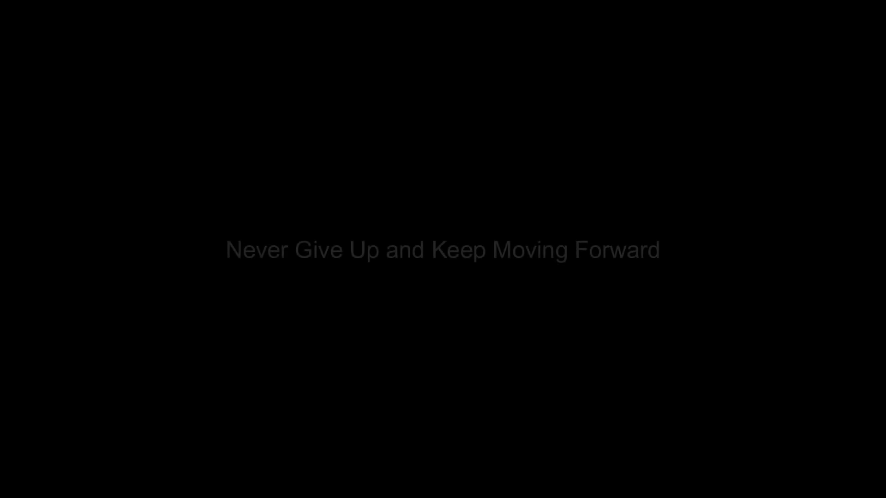